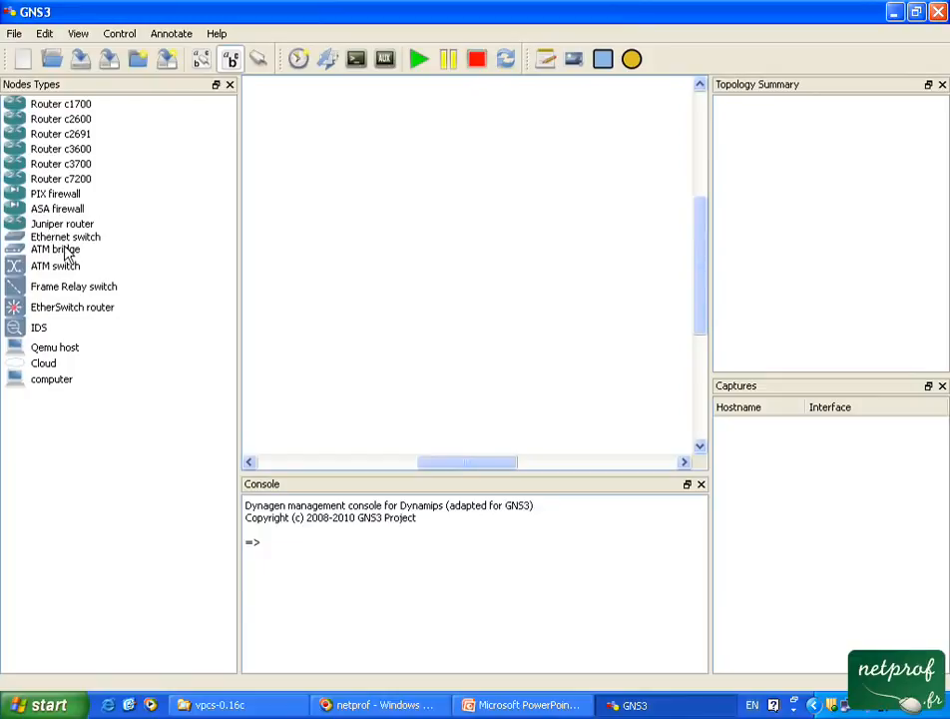
Place an Ethernet switch in the middle of the workspace and four computers around it.
left_click_drag(70, 237, 439, 254)
left_click_drag(62, 381, 360, 183)
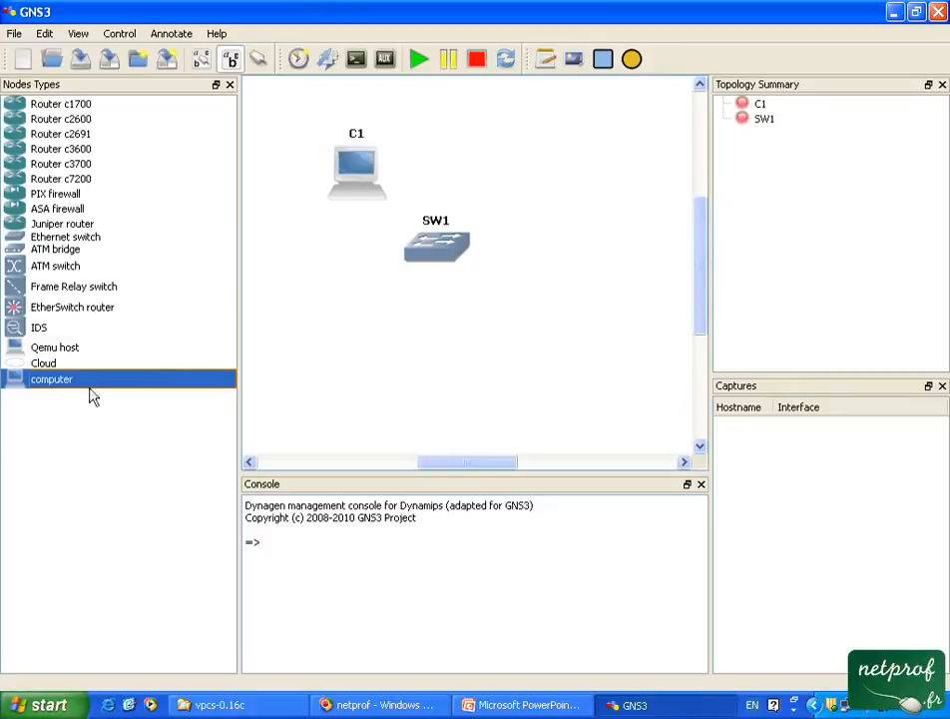
left_click_drag(50, 385, 357, 335)
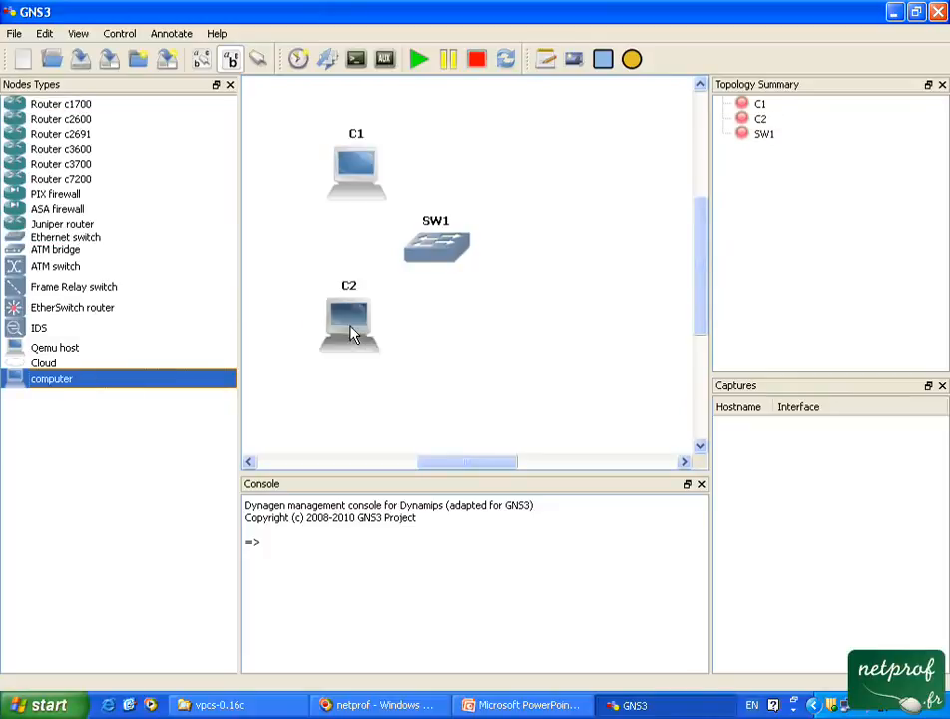
left_click_drag(72, 386, 537, 163)
left_click_drag(71, 383, 574, 346)
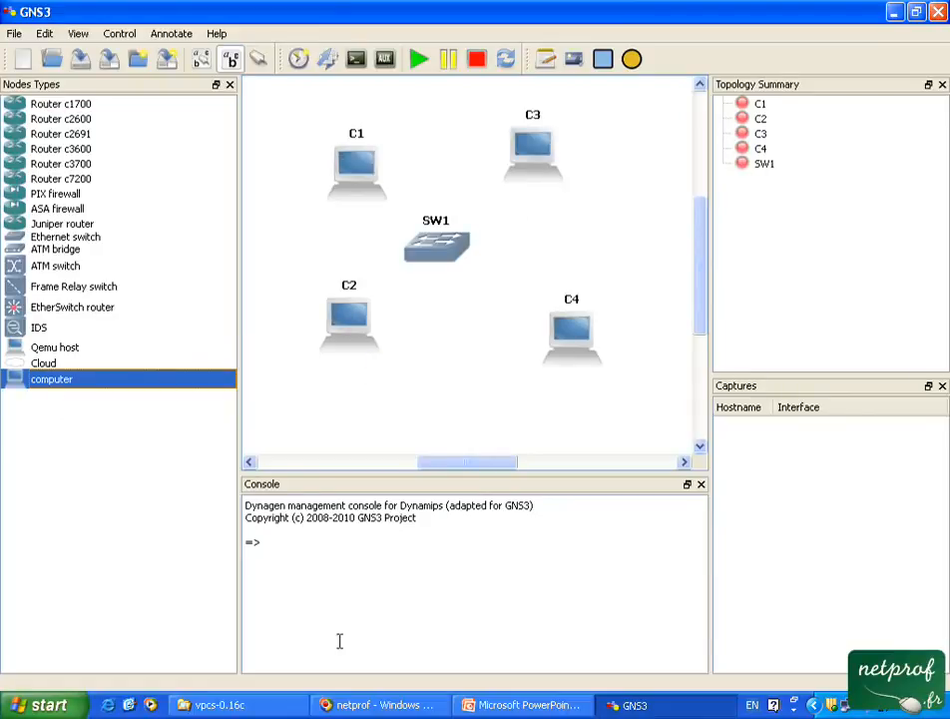
Switch to the vpcs-0.16c folder in Windows Explorer and launch the vpcs application.
left_click(260, 711)
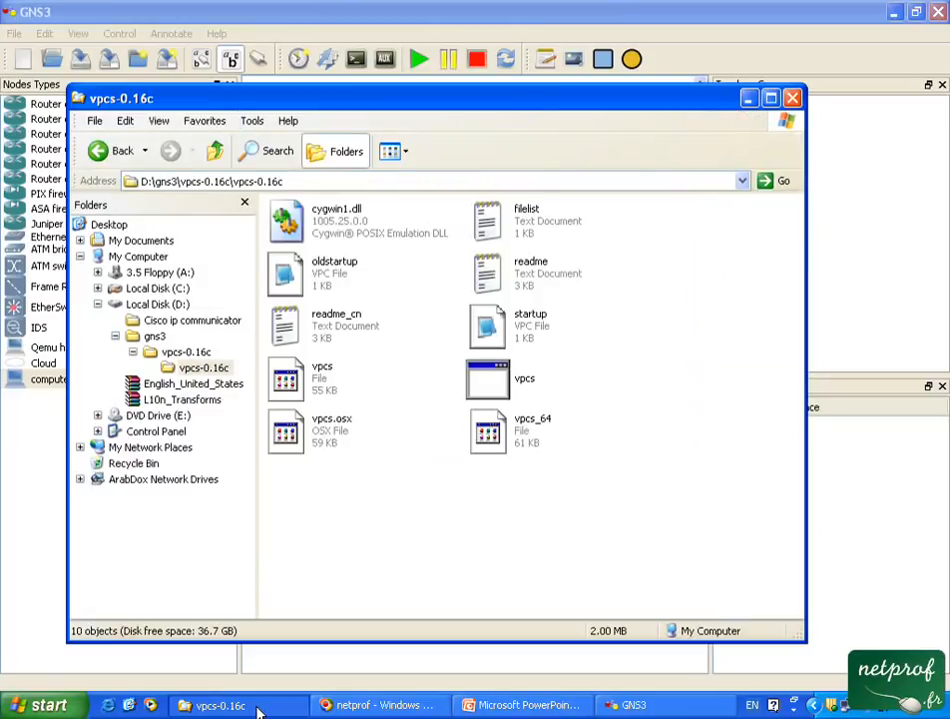
left_click(495, 392)
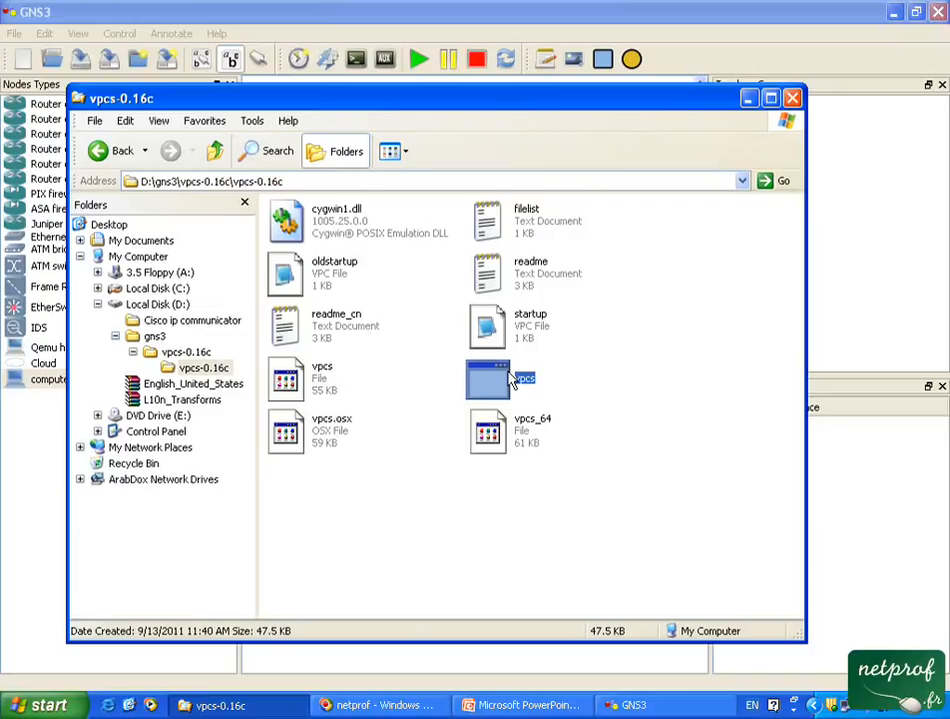
double_click(511, 380)
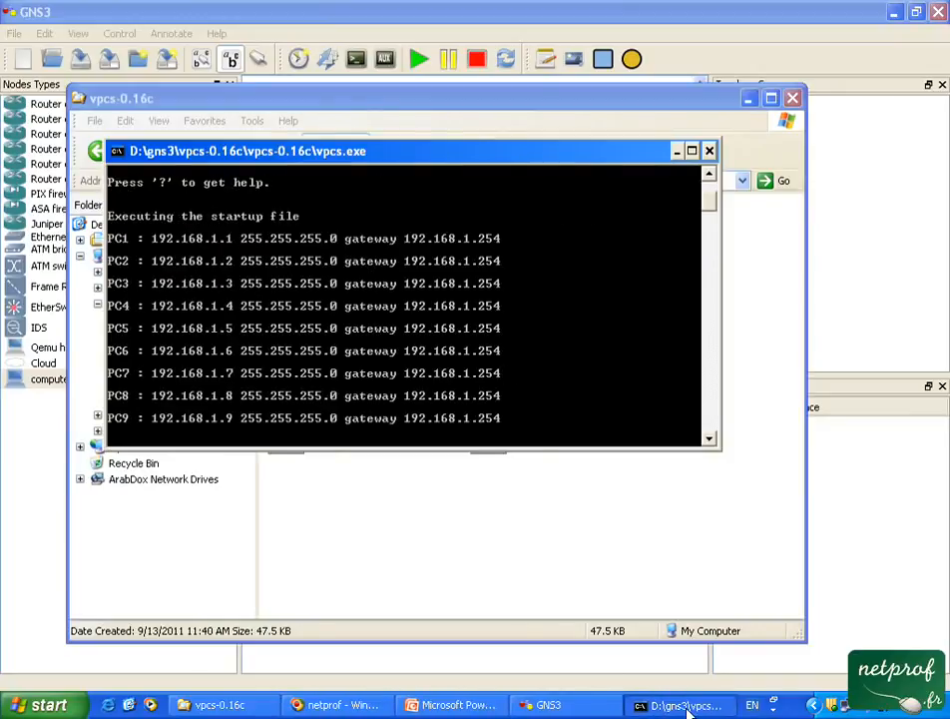
Set the VPCS console's screen text to dark blue and its background to white, for the current window only.
left_click(117, 151)
left_click(172, 326)
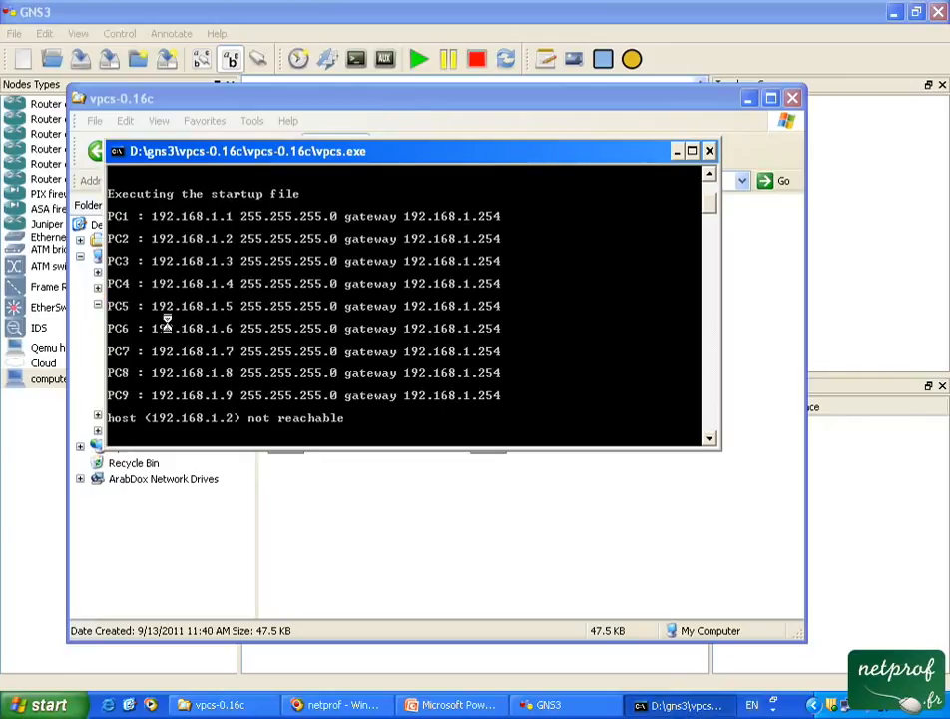
left_click(276, 200)
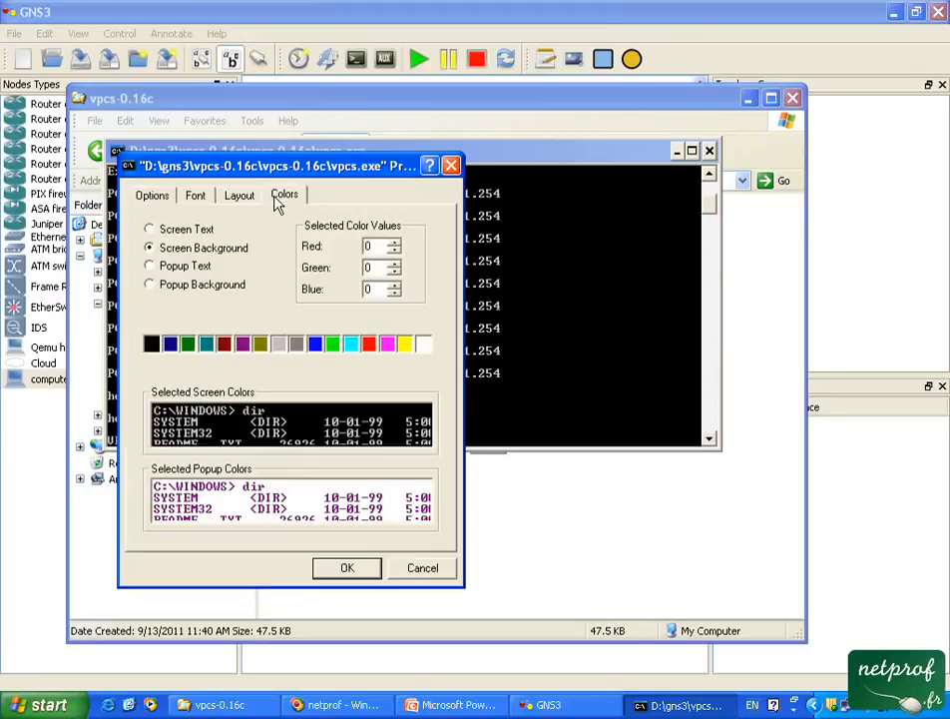
left_click(184, 230)
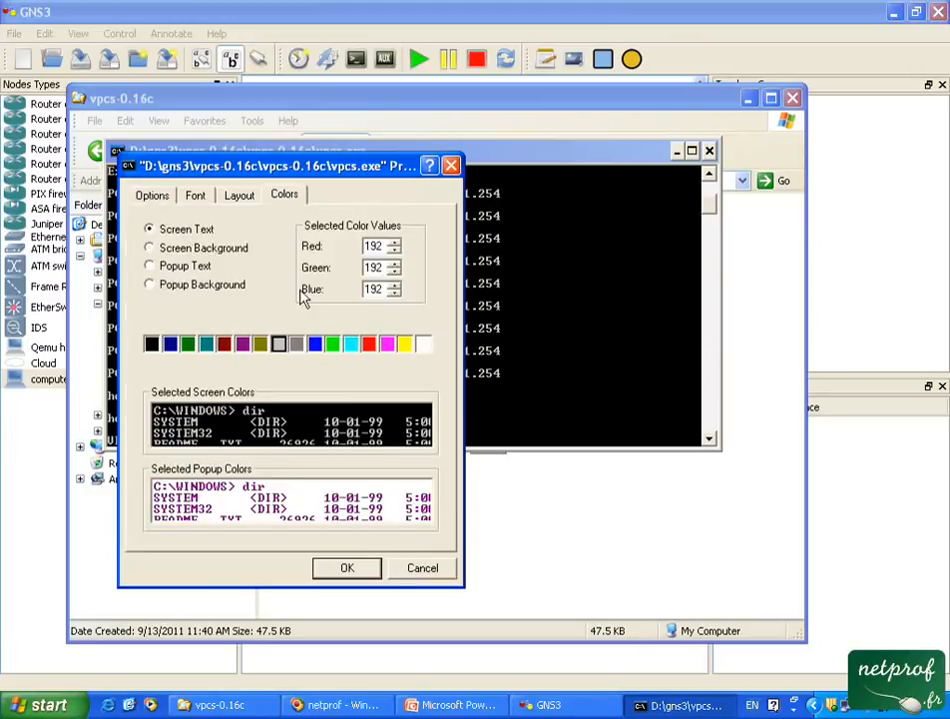
left_click(173, 344)
left_click(179, 249)
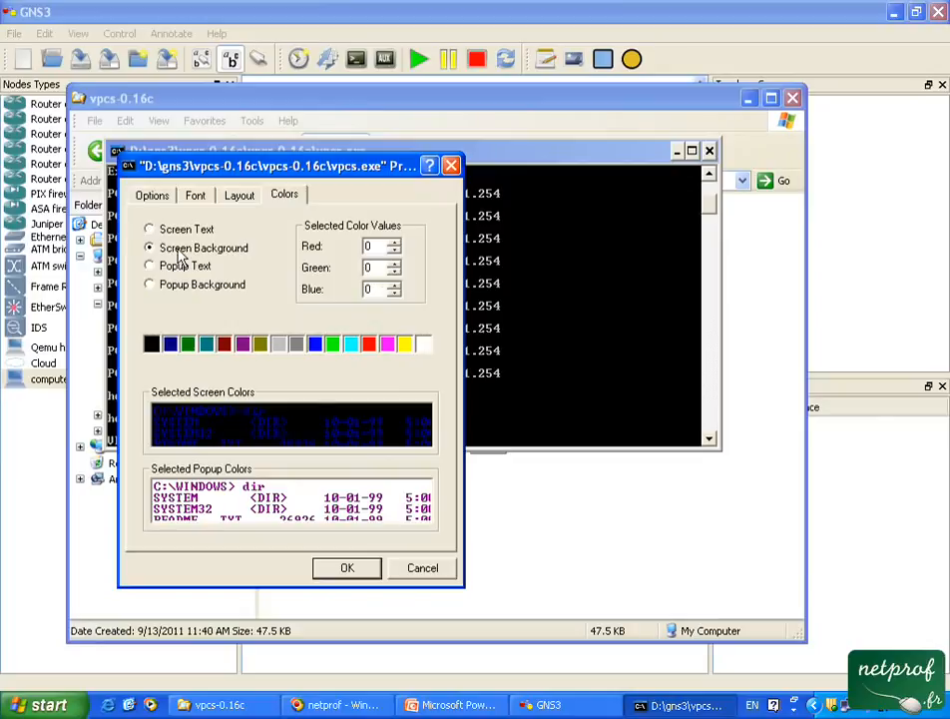
left_click_drag(272, 165, 324, 158)
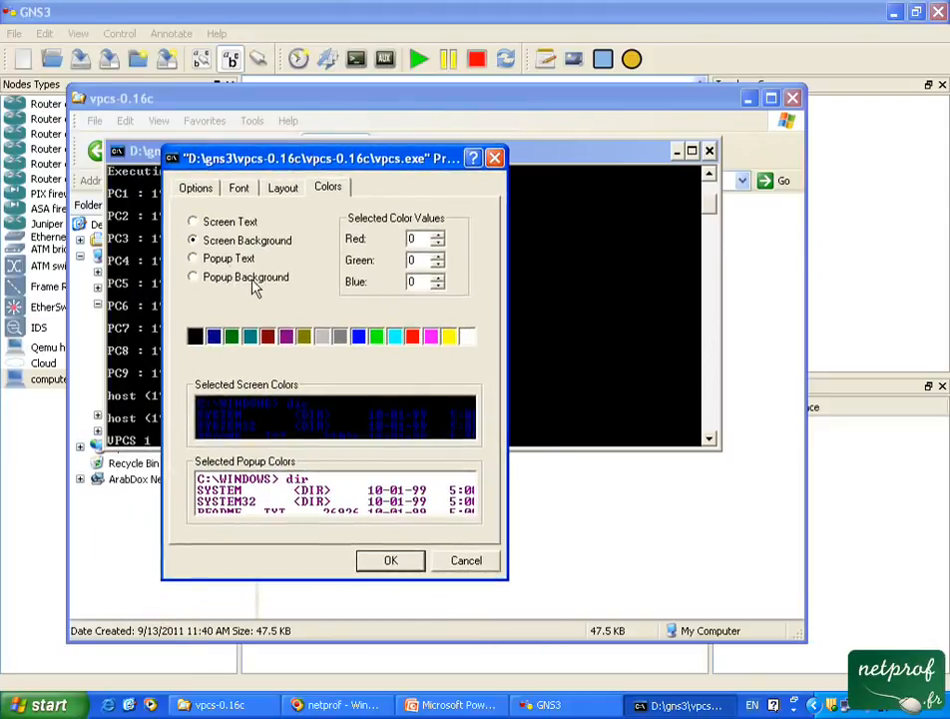
left_click(468, 338)
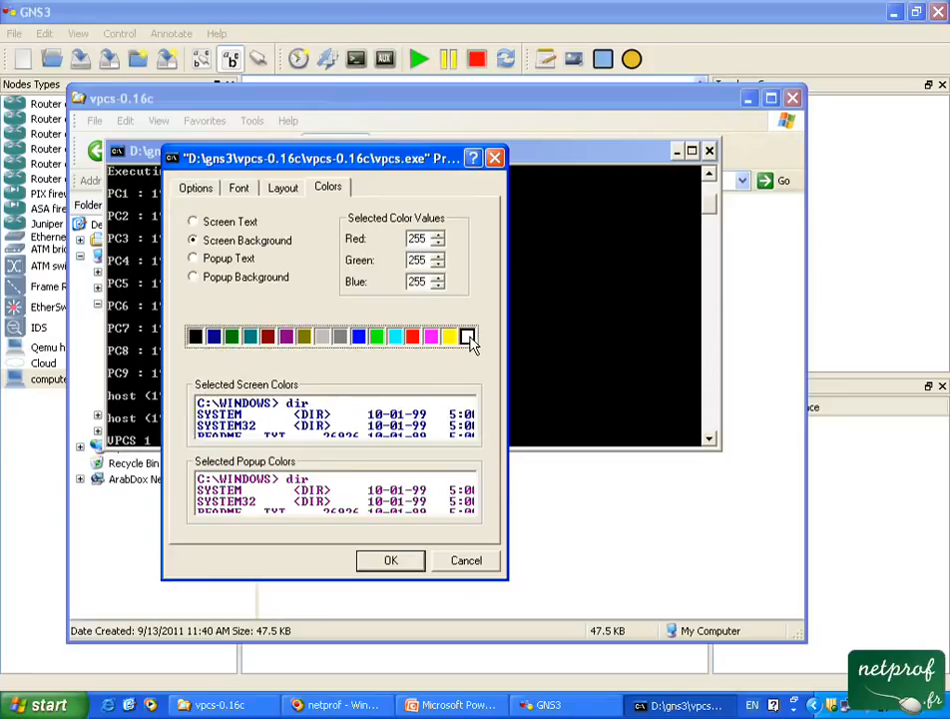
left_click(414, 561)
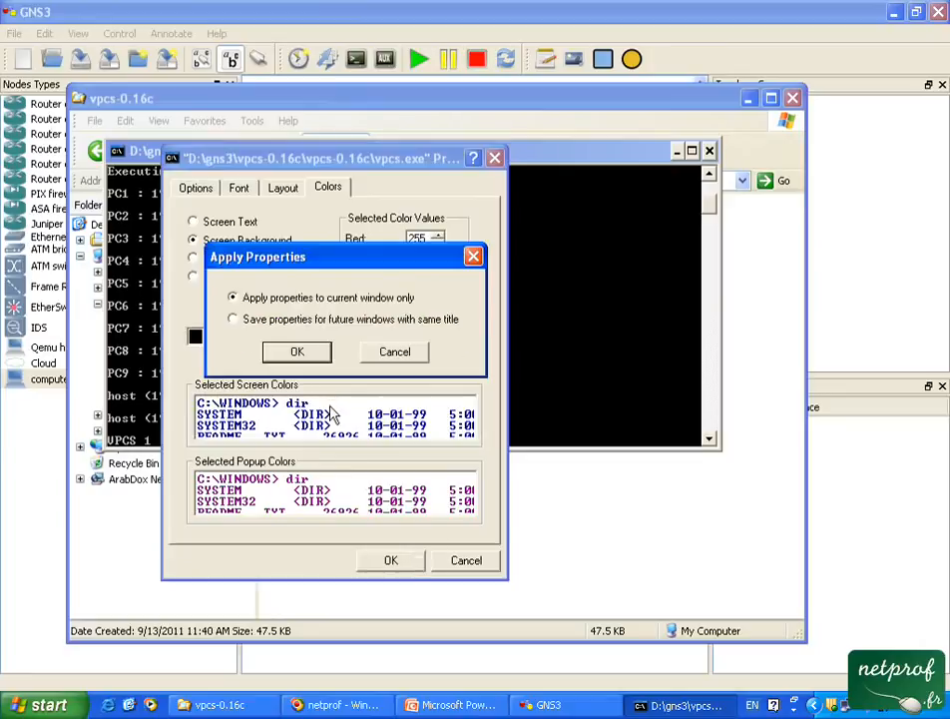
left_click(296, 352)
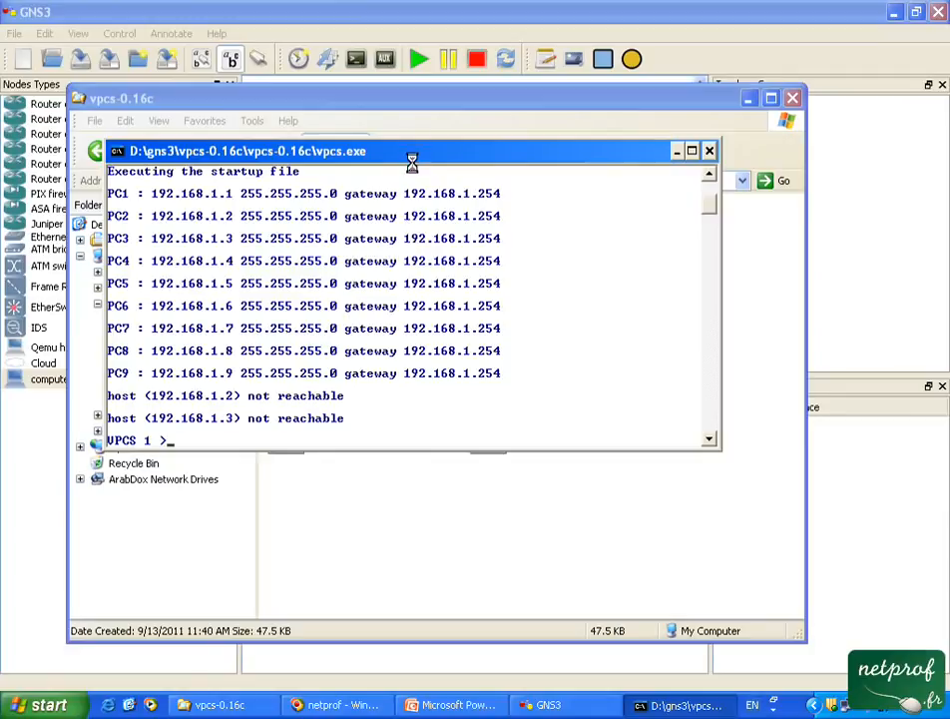
Switch back to GNS3 and add a UDP NIO to C1 with local port 30000, remote host 127.0.0.1 and remote port 20000.
left_click(651, 527)
left_click(539, 706)
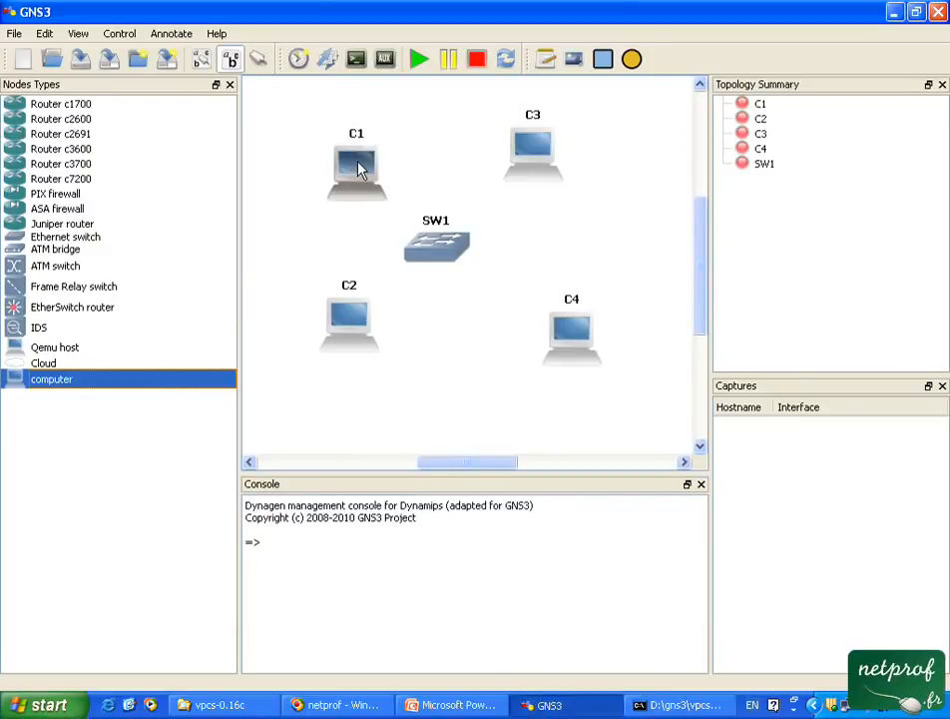
left_click(361, 167)
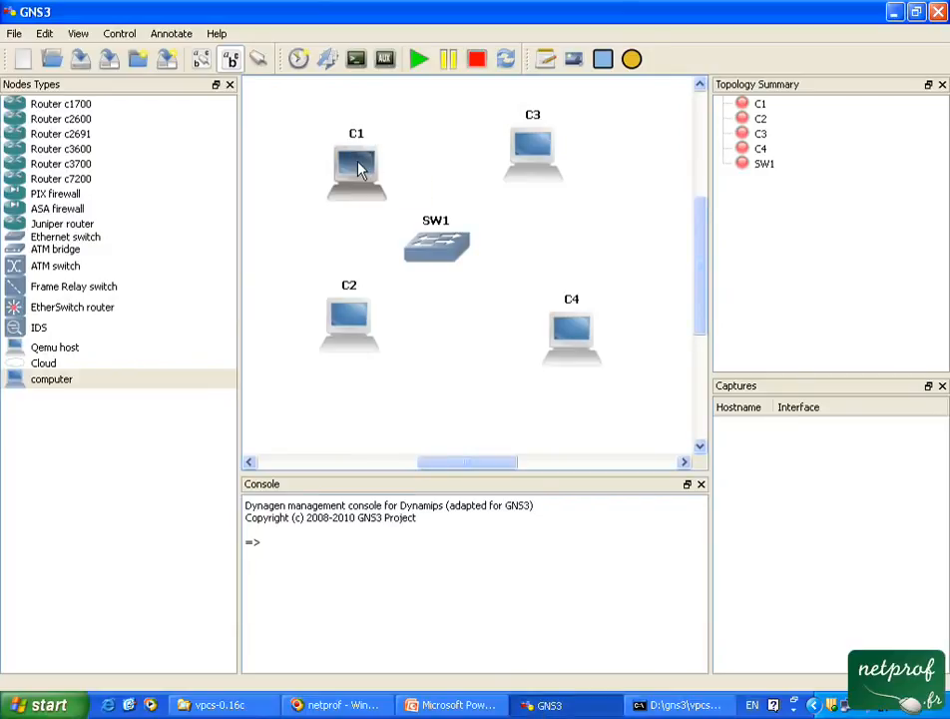
right_click(361, 167)
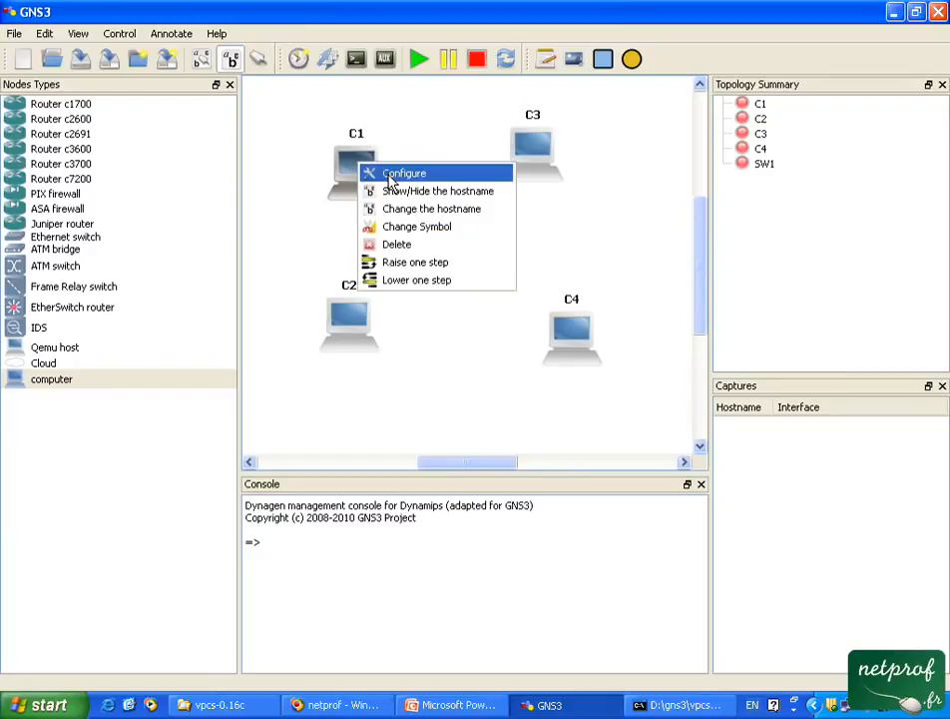
left_click(392, 179)
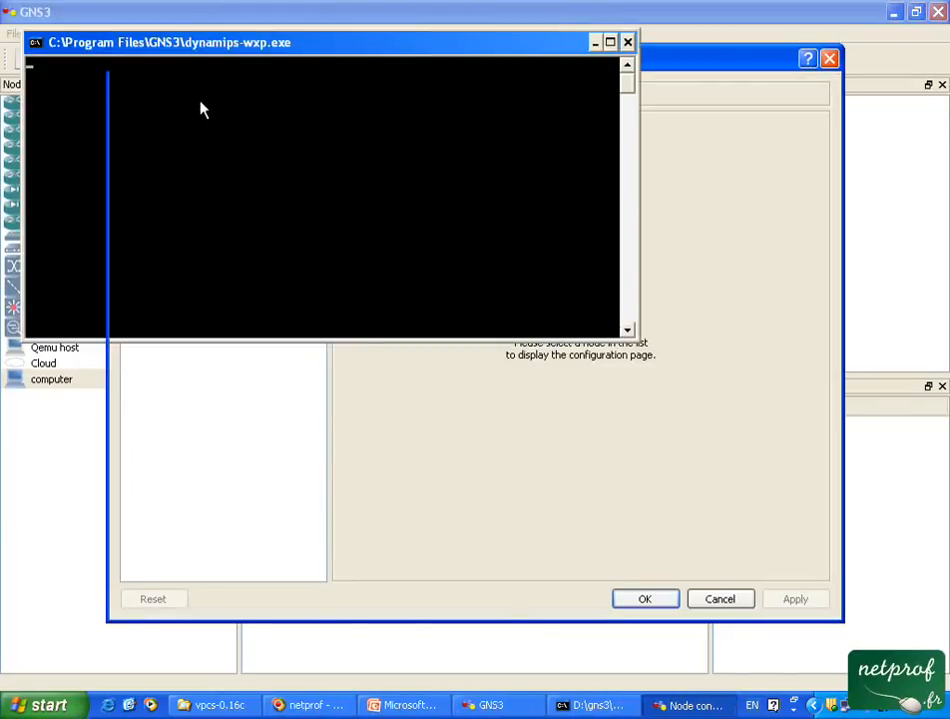
left_click(202, 103)
left_click(456, 134)
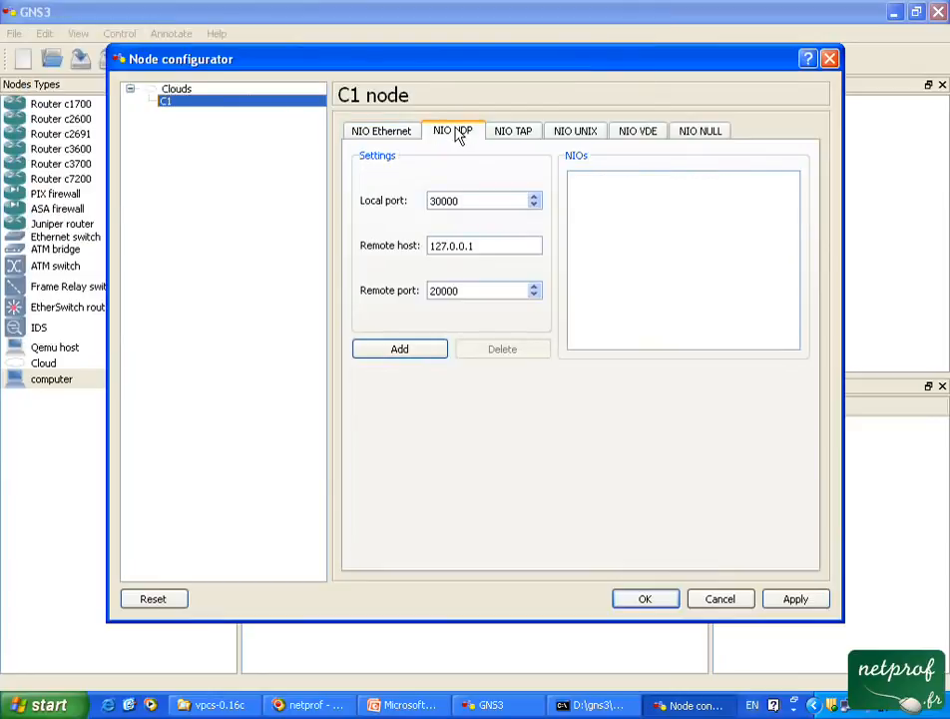
left_click(407, 351)
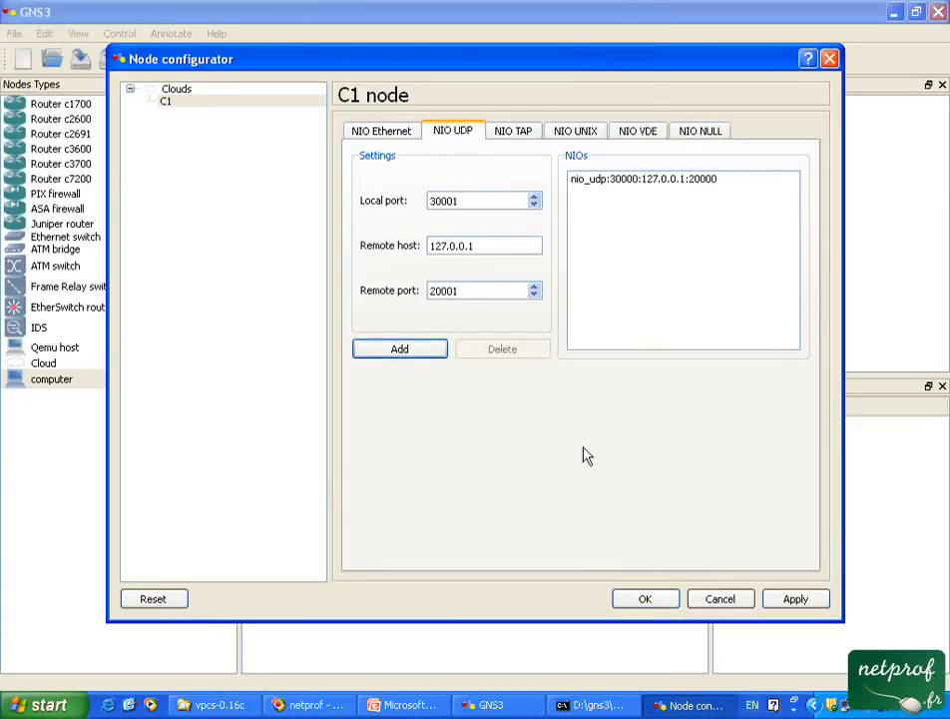
left_click(645, 599)
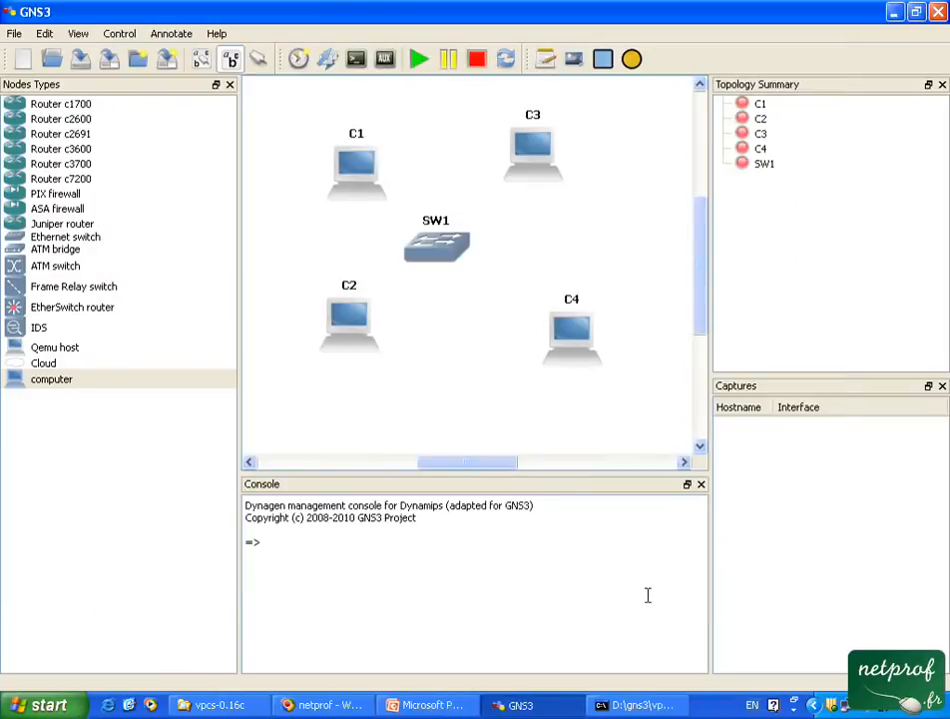
Add a UDP NIO to C2 with local port 30001, remote host 127.0.0.1 and remote port 20001.
right_click(352, 324)
left_click(386, 336)
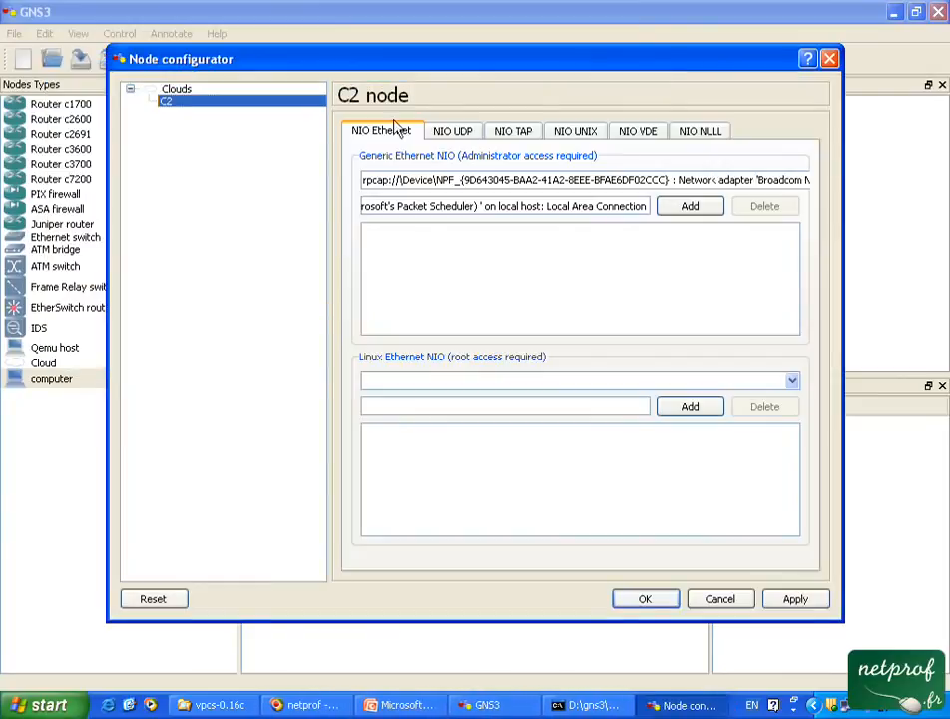
left_click(457, 134)
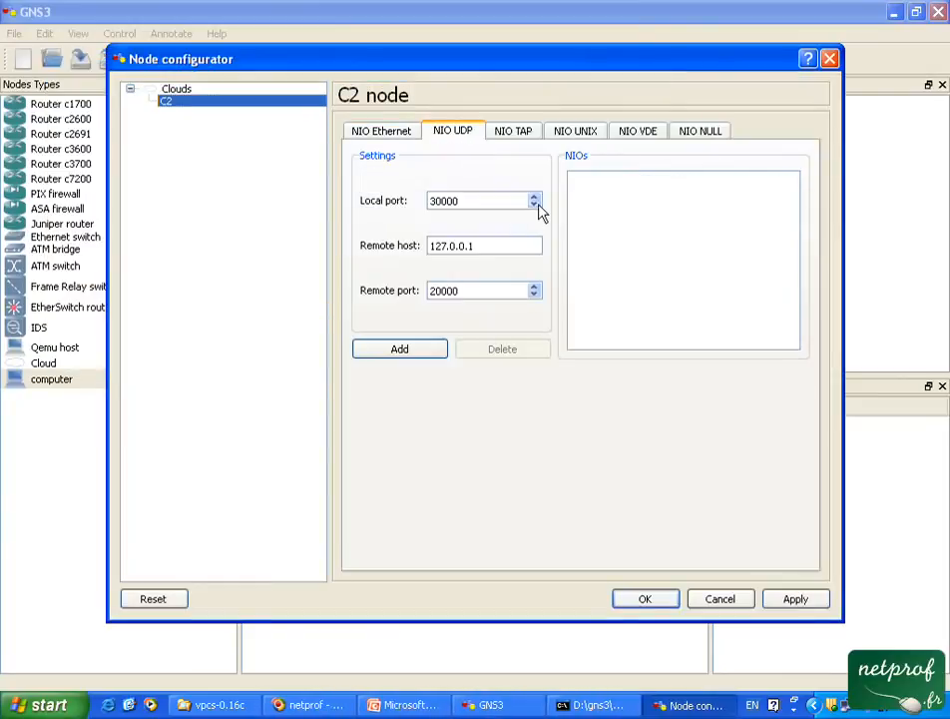
left_click(534, 198)
left_click(534, 287)
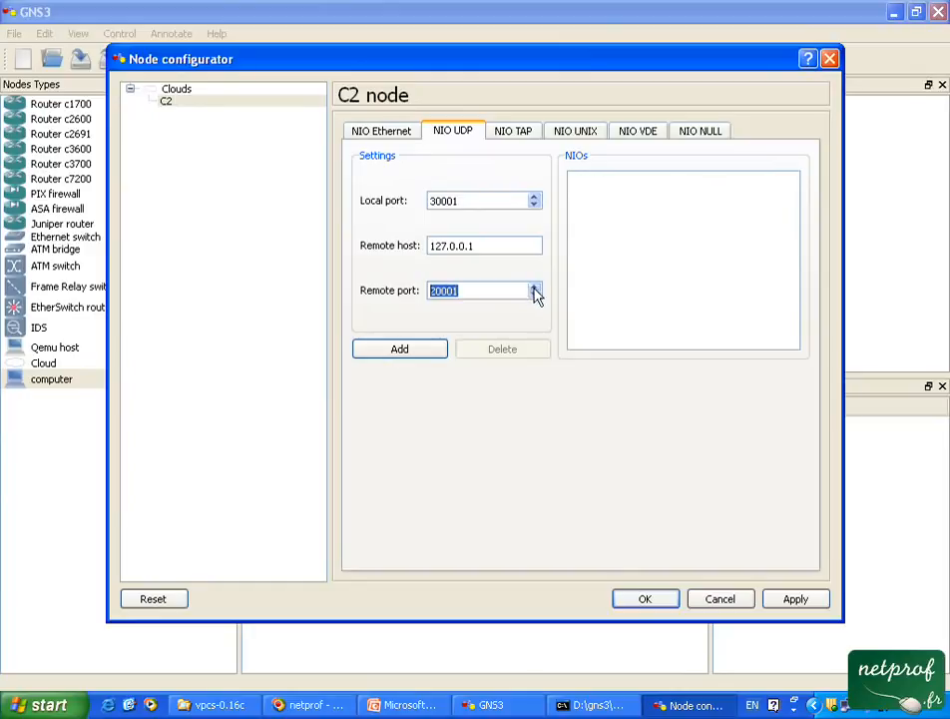
left_click(432, 352)
left_click(647, 601)
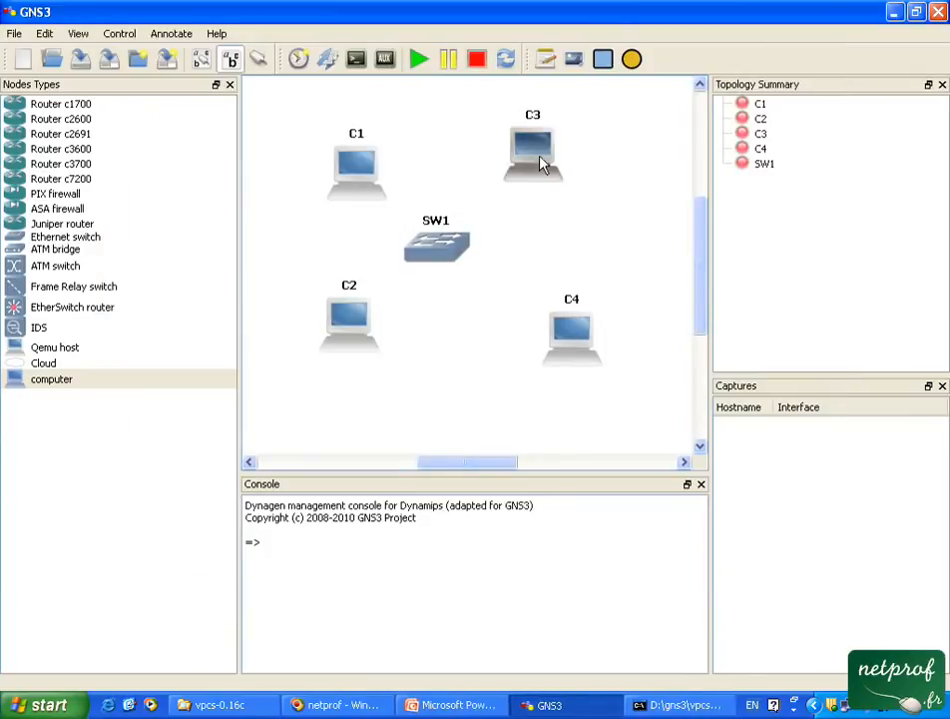
Add a UDP NIO to C3 with local port 30002, remote host 127.0.0.1 and remote port 20002.
right_click(544, 161)
left_click(566, 169)
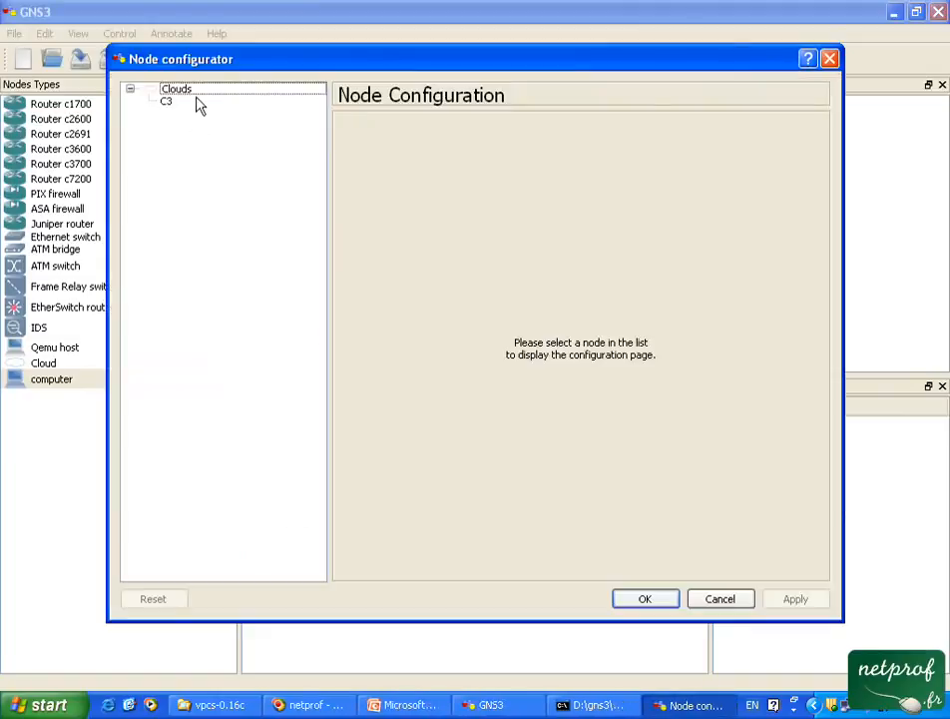
left_click(196, 102)
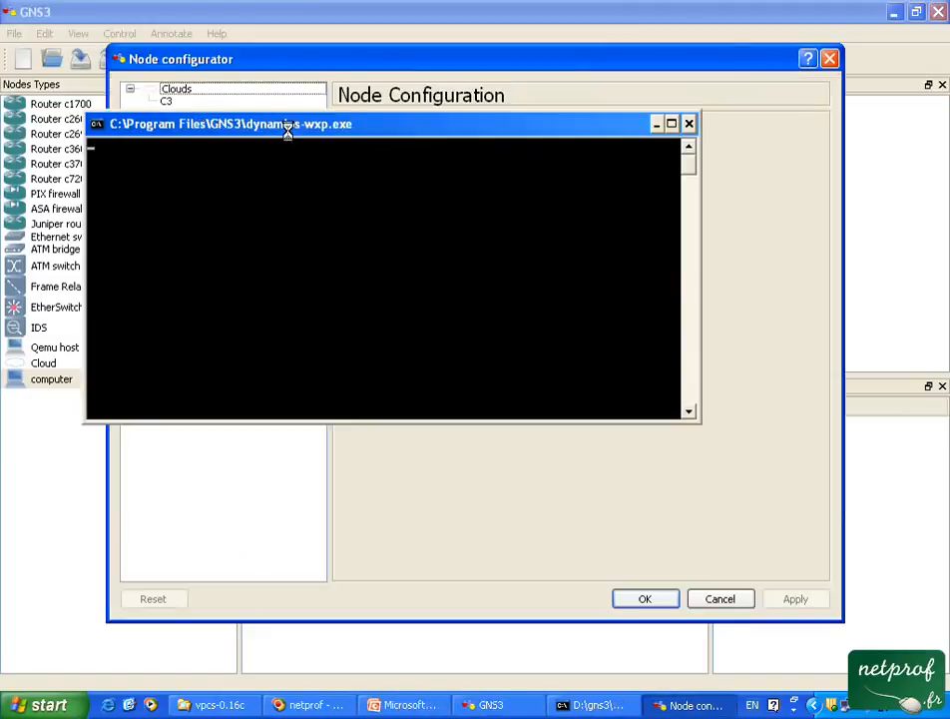
left_click(446, 134)
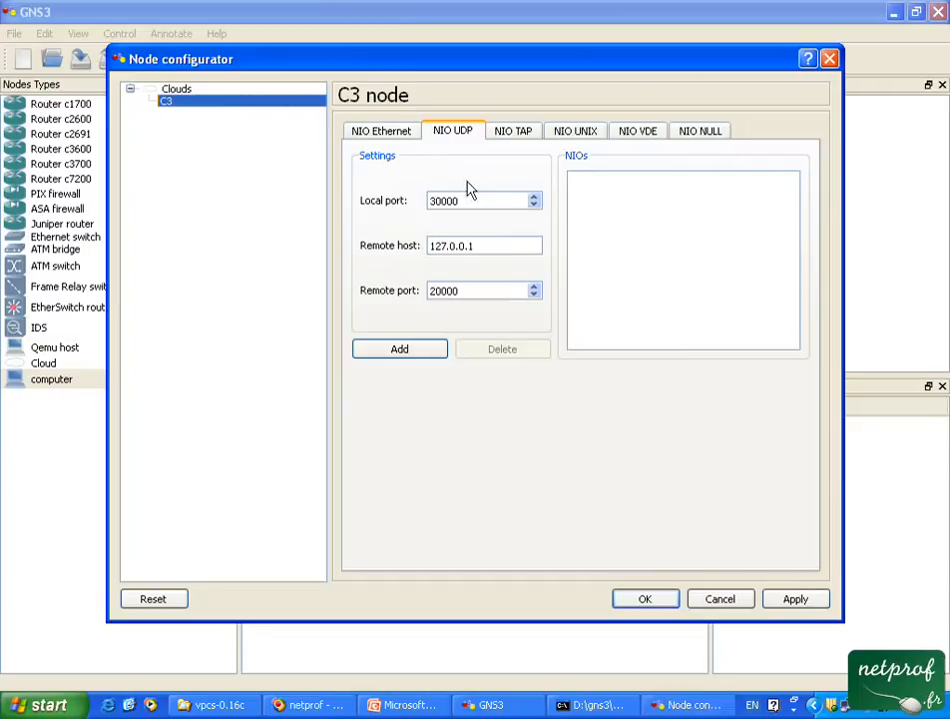
left_click(535, 197)
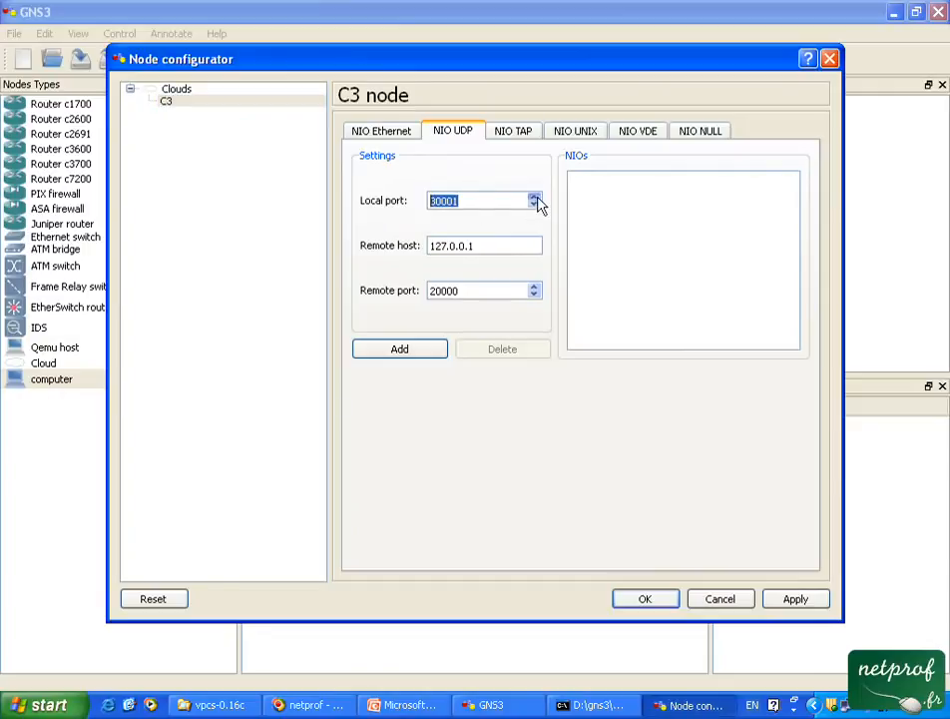
left_click(536, 286)
left_click(536, 286)
left_click(439, 352)
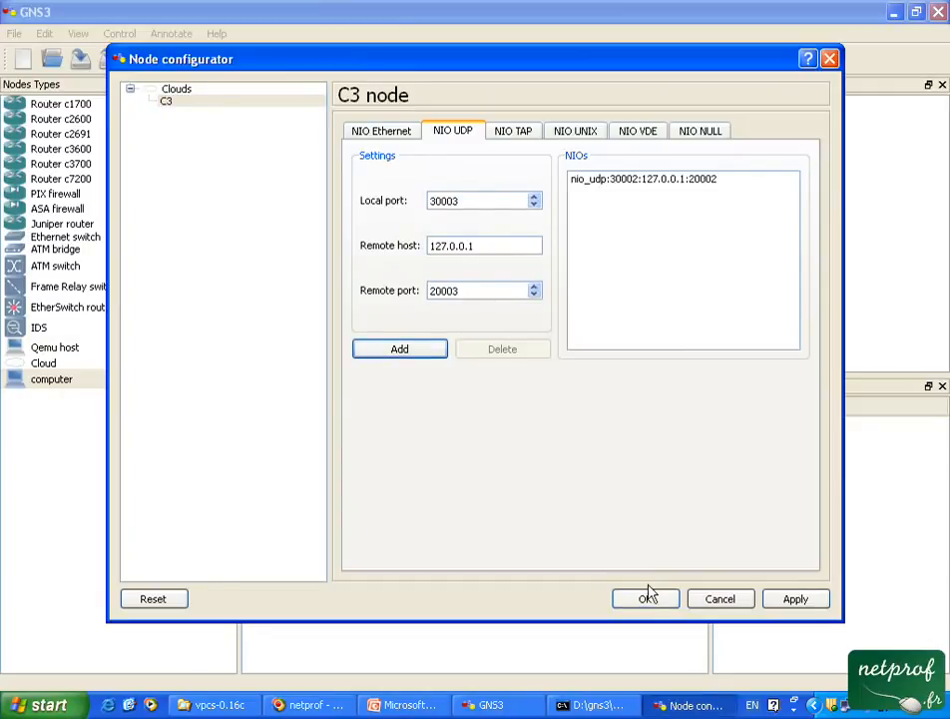
left_click(649, 598)
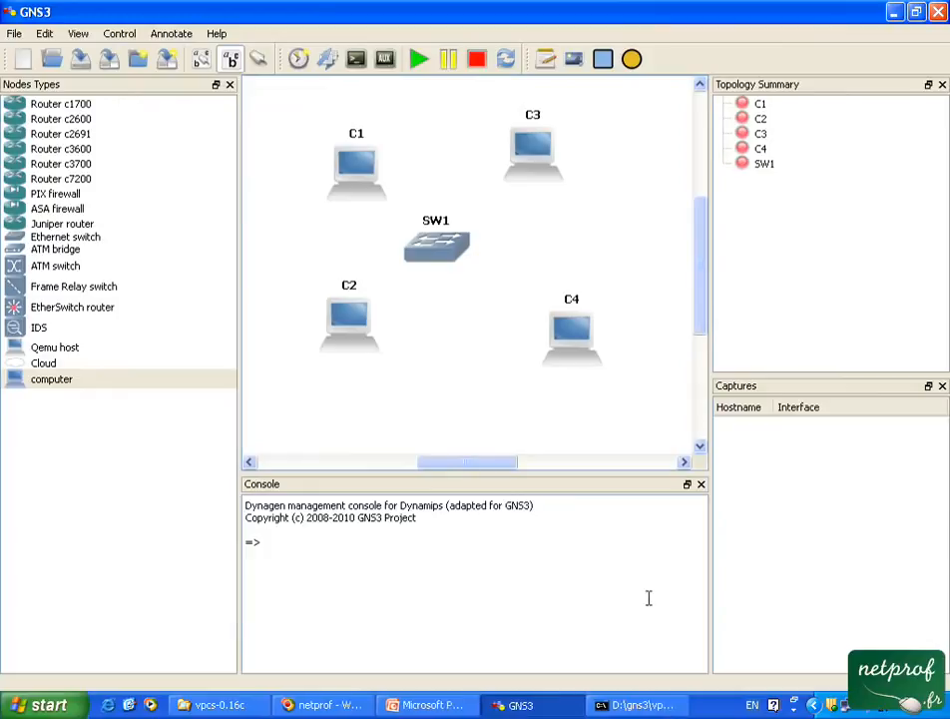
Add a UDP NIO to C4 with local port 30002, remote host 127.0.0.1 and remote port 20003.
right_click(579, 329)
left_click(589, 334)
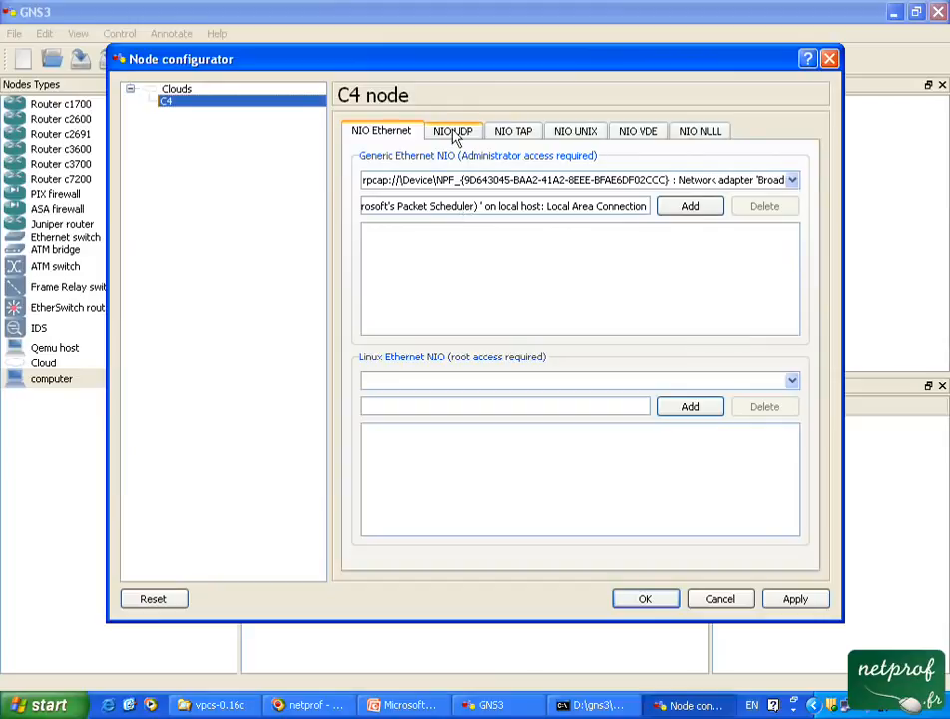
left_click(453, 132)
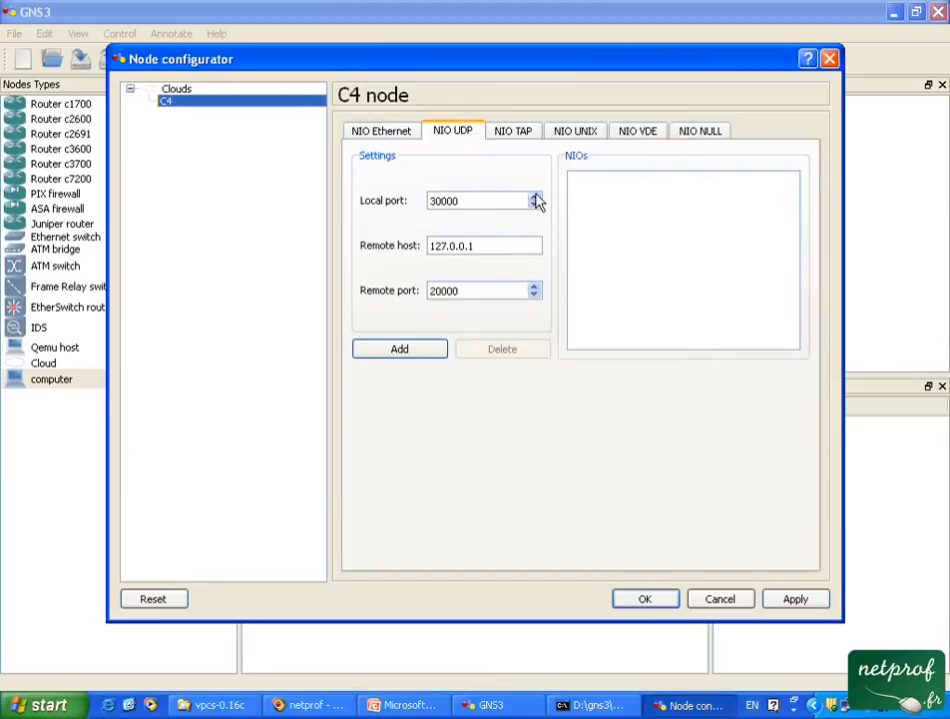
left_click(535, 197)
left_click(535, 197)
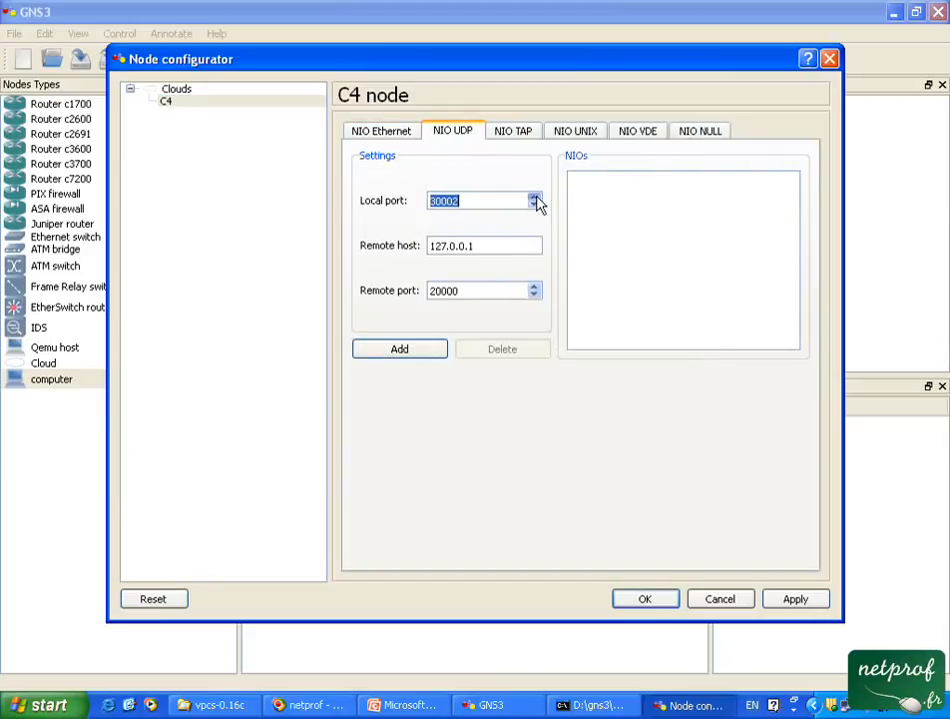
left_click(535, 286)
left_click(535, 286)
left_click(431, 351)
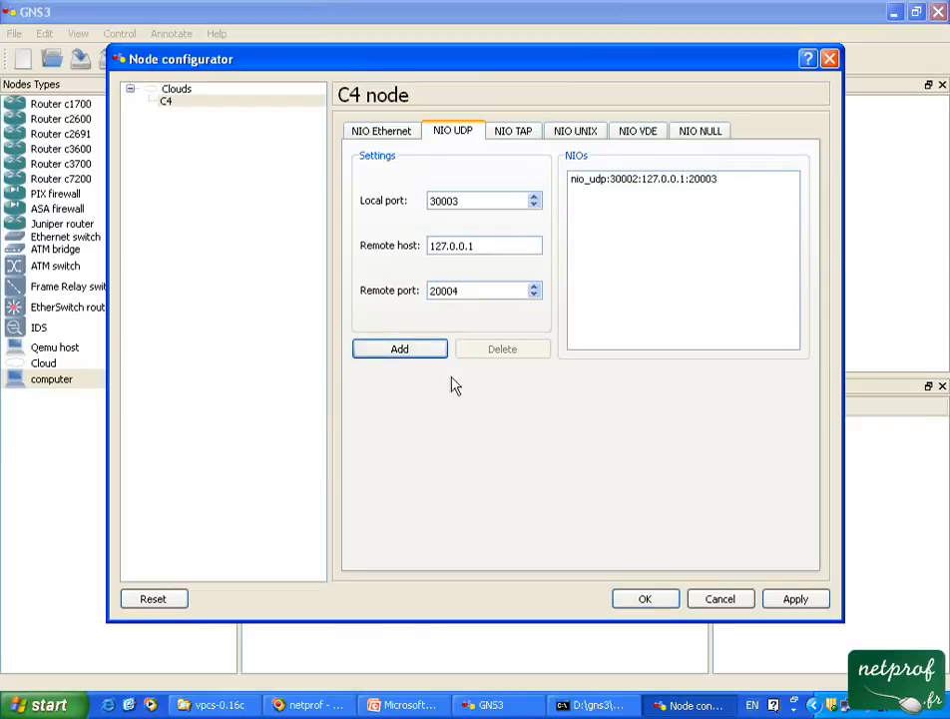
left_click(647, 601)
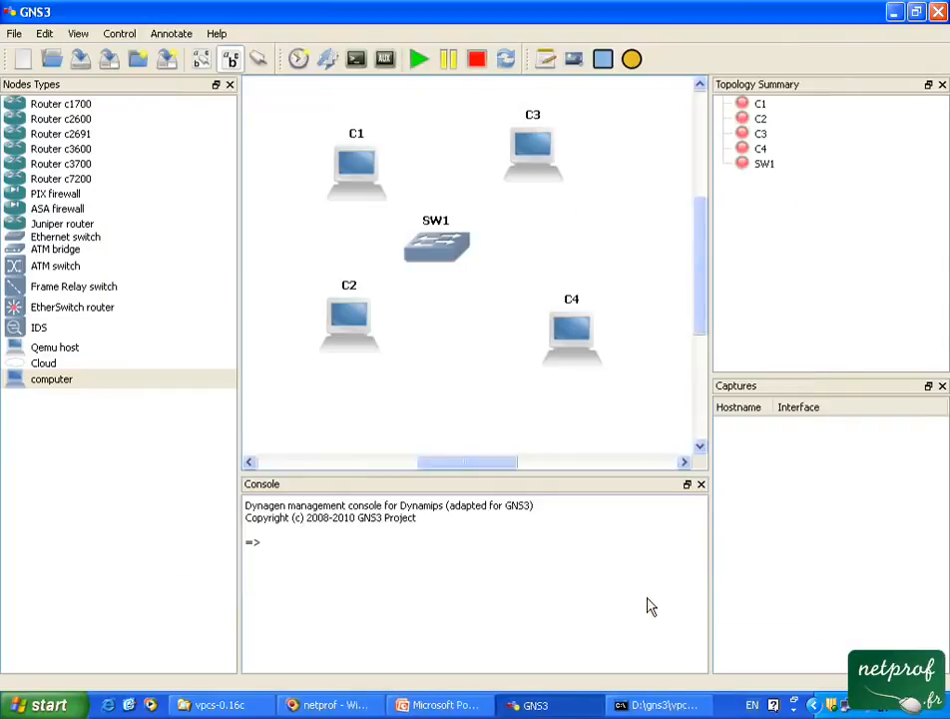
Connect C1 to switch SW1 with a FastEthernet link, using C1's UDP NIO with local port 30000.
left_click(257, 59)
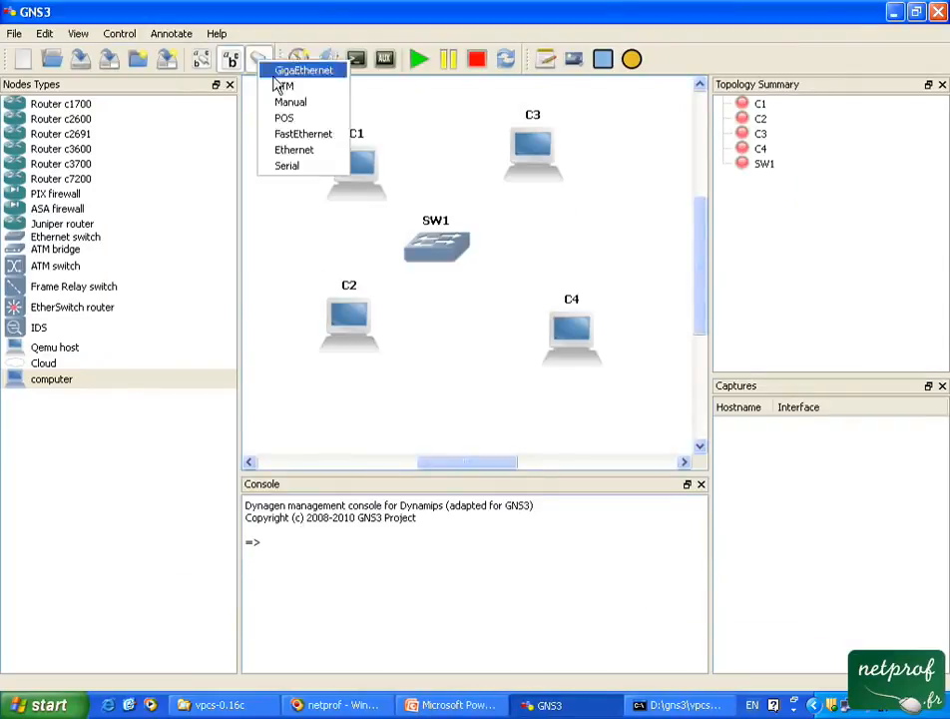
left_click(296, 133)
left_click(361, 178)
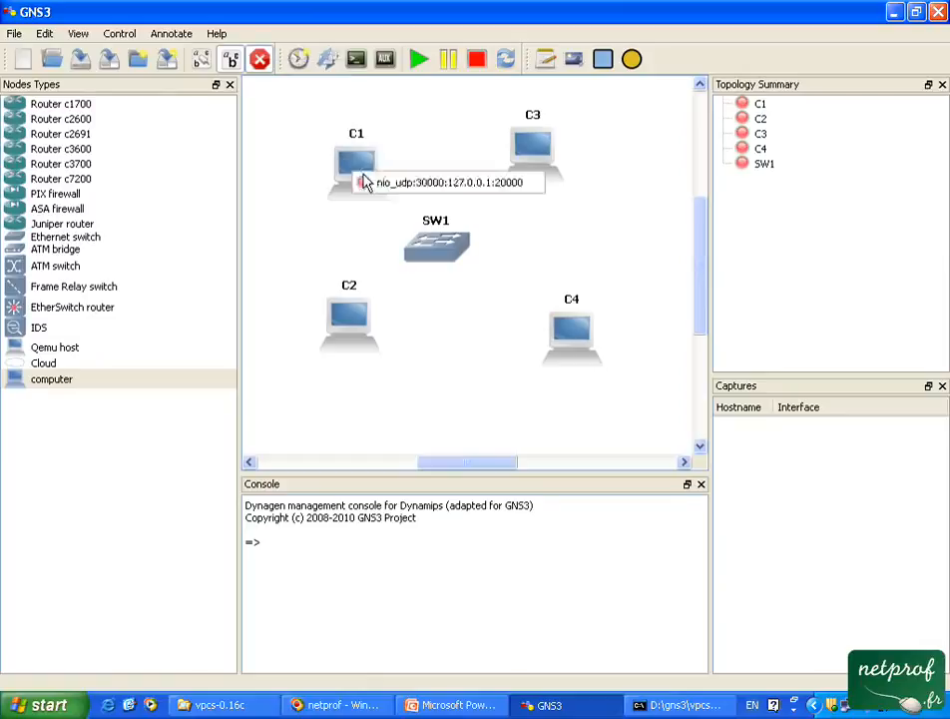
left_click(404, 183)
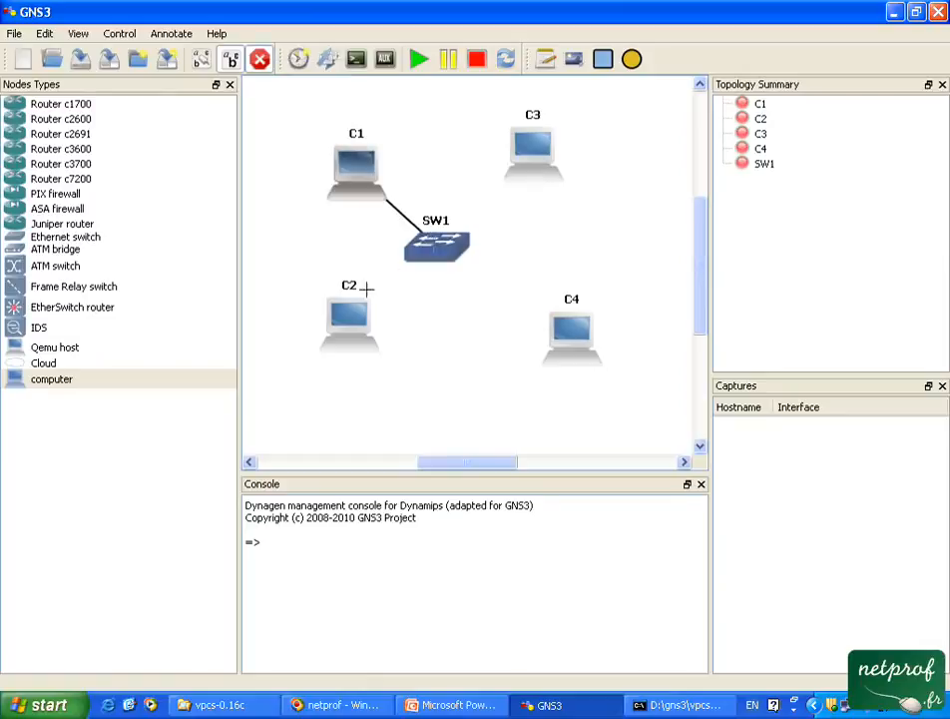
left_click(437, 251)
left_click(438, 251)
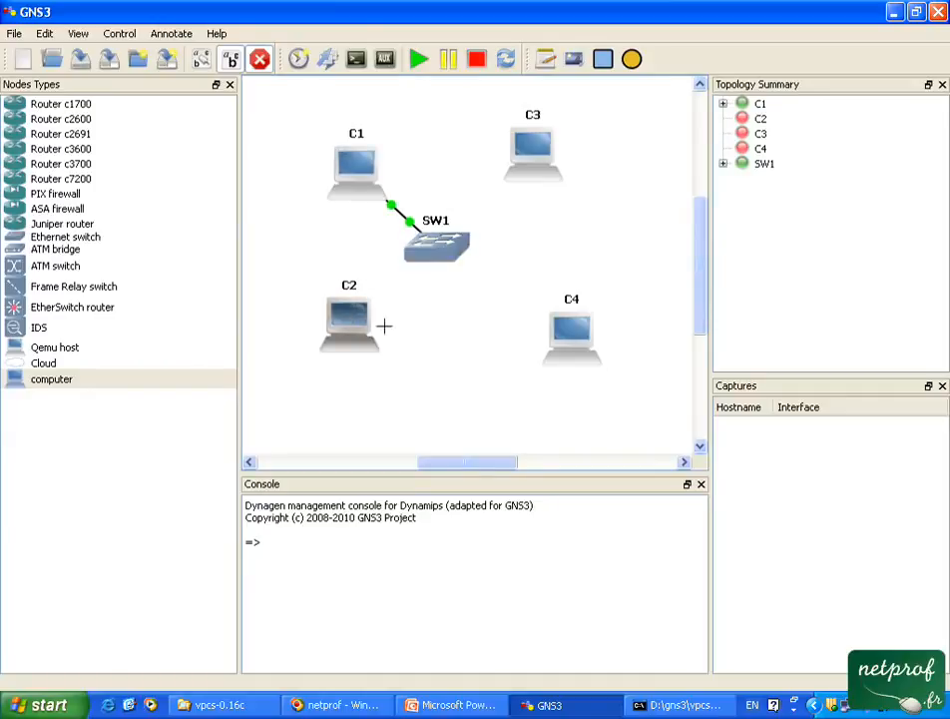
Connect C2 to SW1 with a FastEthernet link, using C2's UDP NIO with local port 30001.
left_click(357, 319)
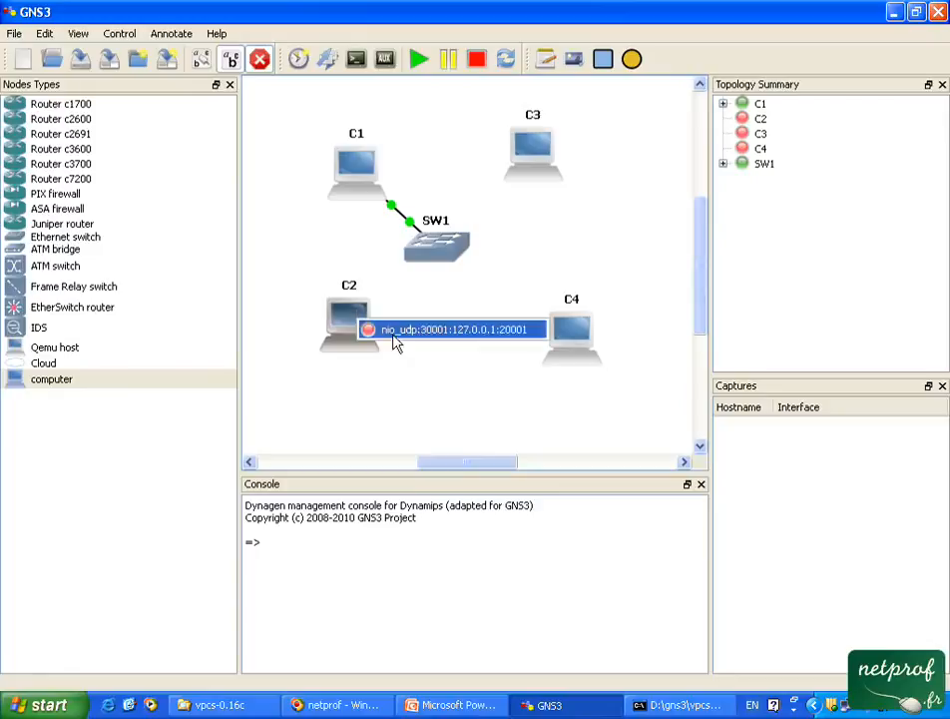
left_click(394, 333)
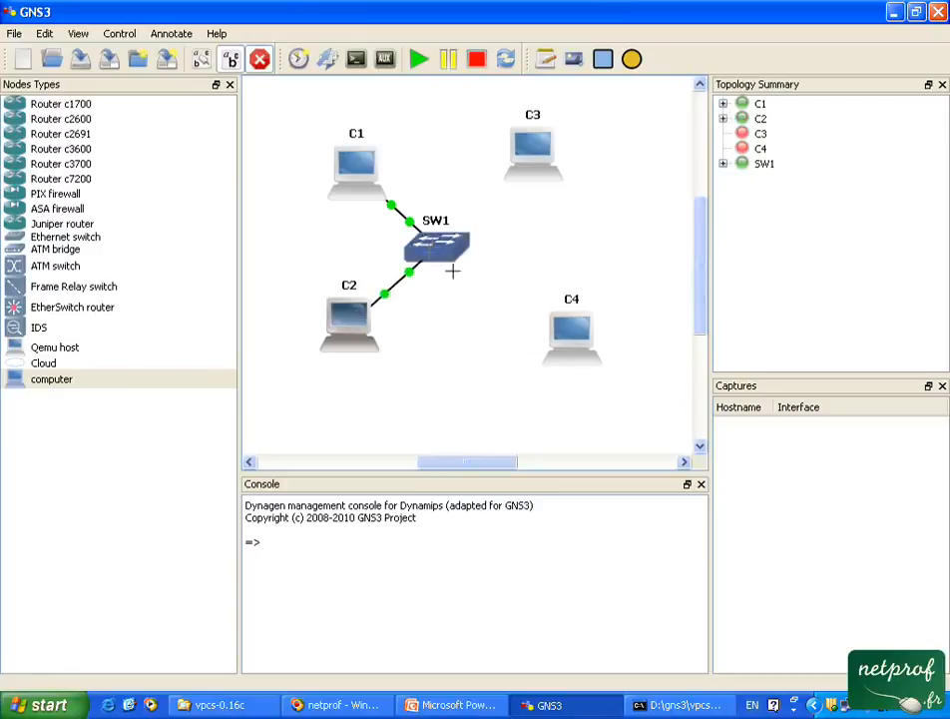
left_click(259, 60)
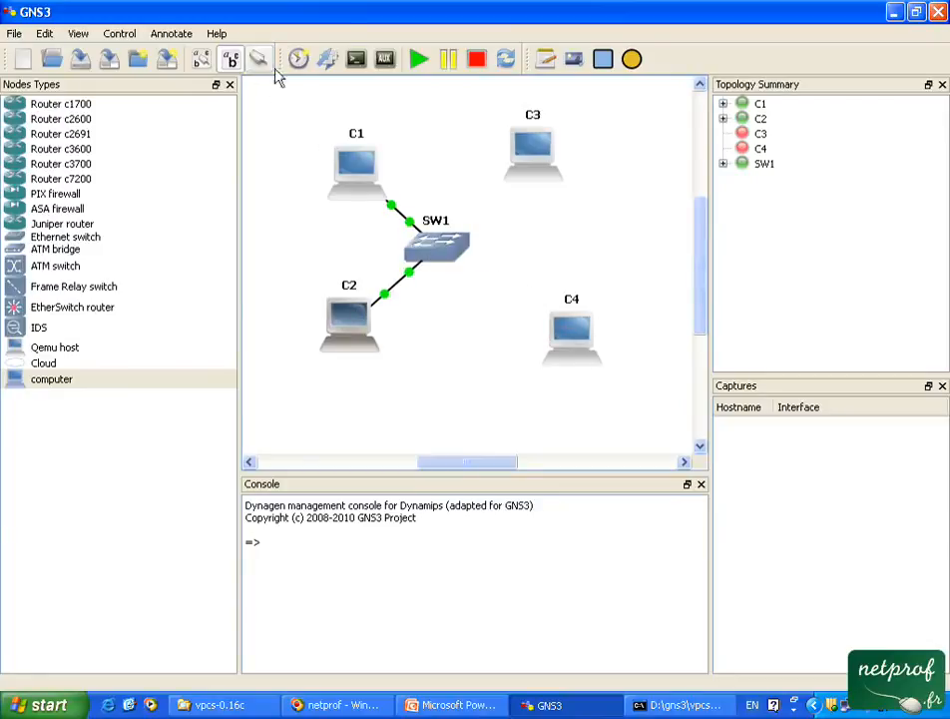
Connect C4 to SW1 with a FastEthernet link, using C4's UDP NIO.
left_click(572, 337)
left_click(259, 61)
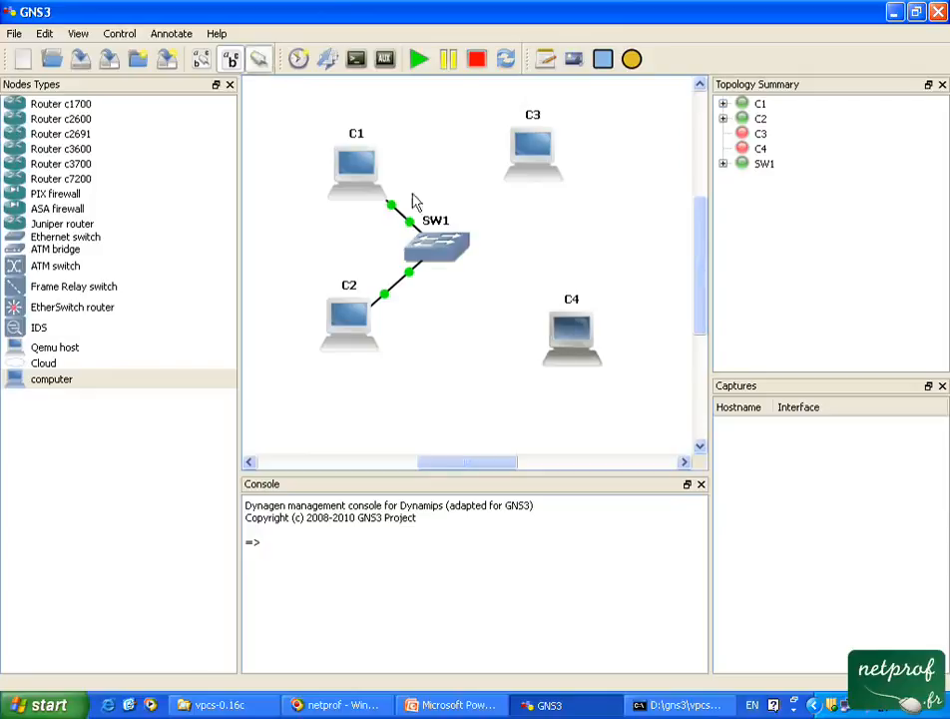
left_click(303, 124)
left_click(588, 342)
left_click(611, 354)
left_click(454, 255)
left_click(446, 242)
Connect C3 to SW1 with a FastEthernet link, using C3's UDP NIO with local port 30002.
left_click(534, 155)
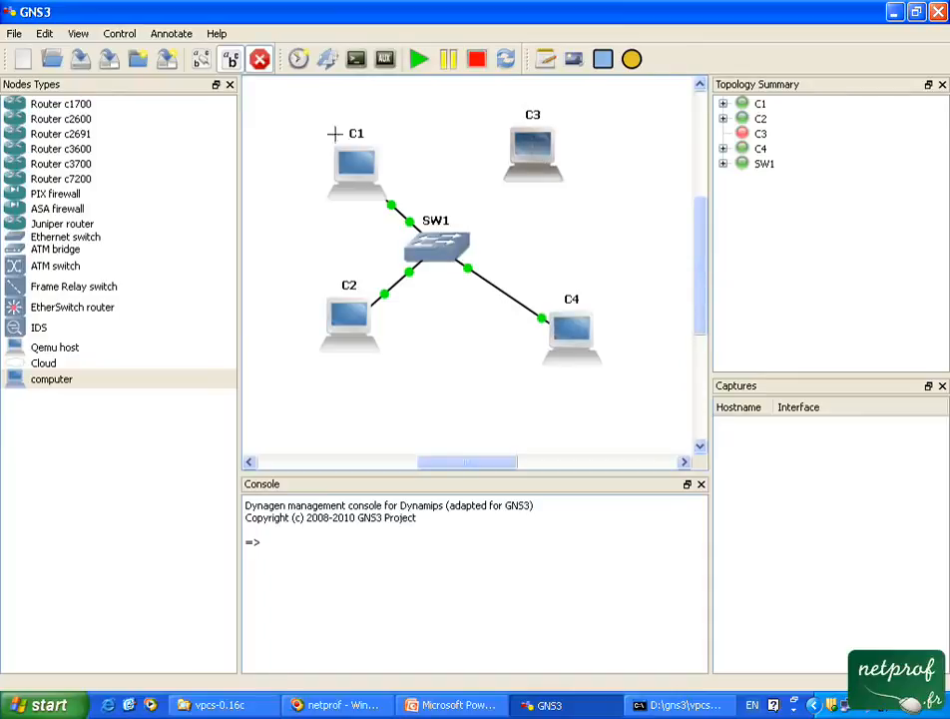
left_click(259, 59)
left_click(258, 59)
left_click(318, 130)
left_click(534, 152)
left_click(579, 155)
left_click(464, 232)
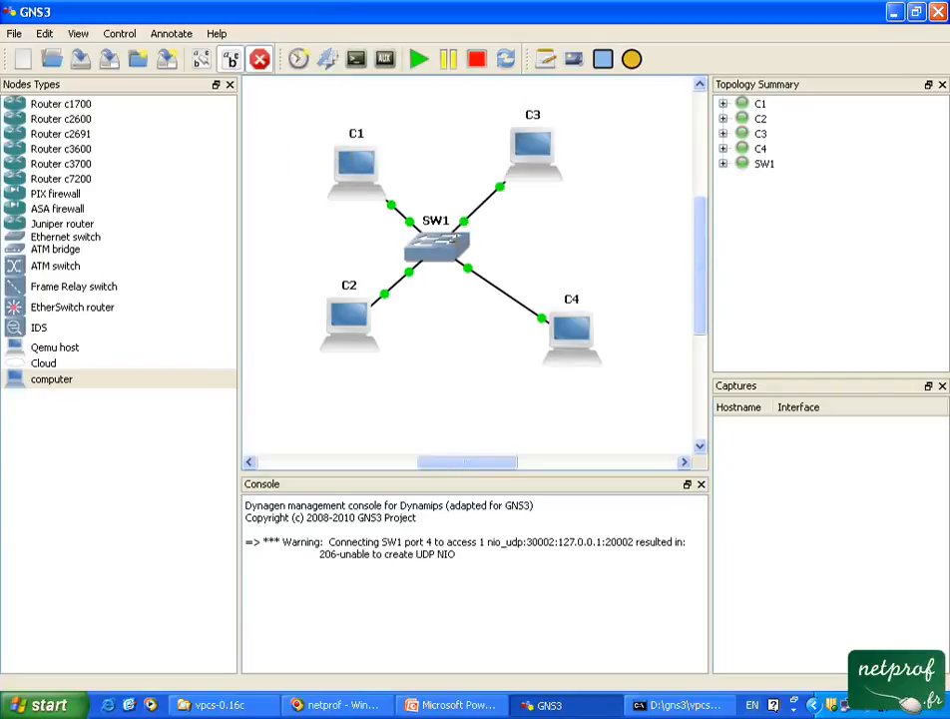
Inspect the connections of C1 and SW1 in the topology summary, and leave link mode.
mouse_move(455, 244)
left_click(722, 104)
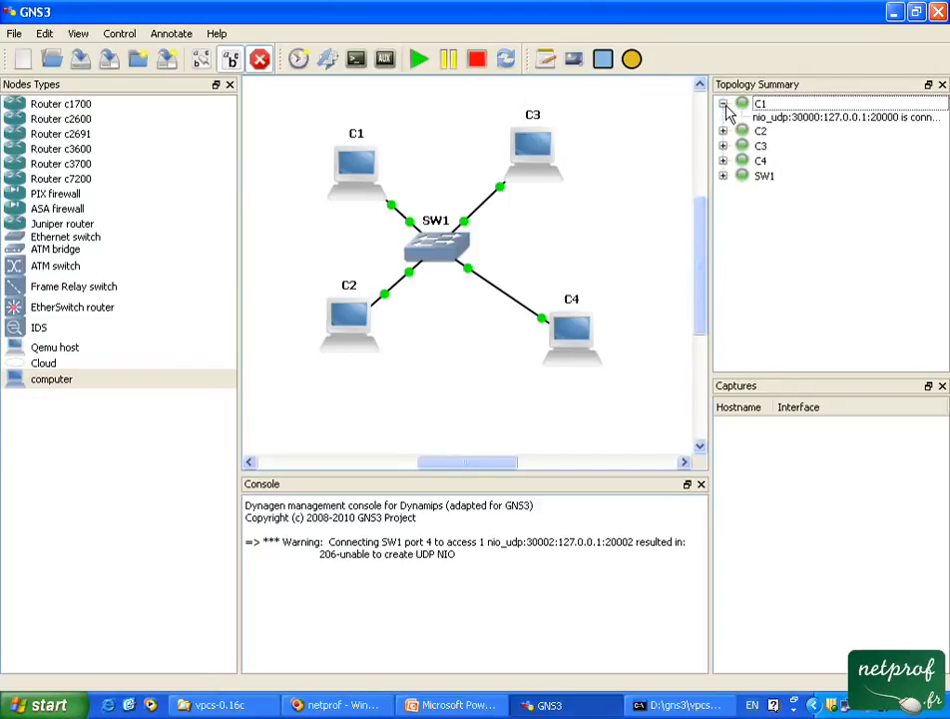
left_click(723, 176)
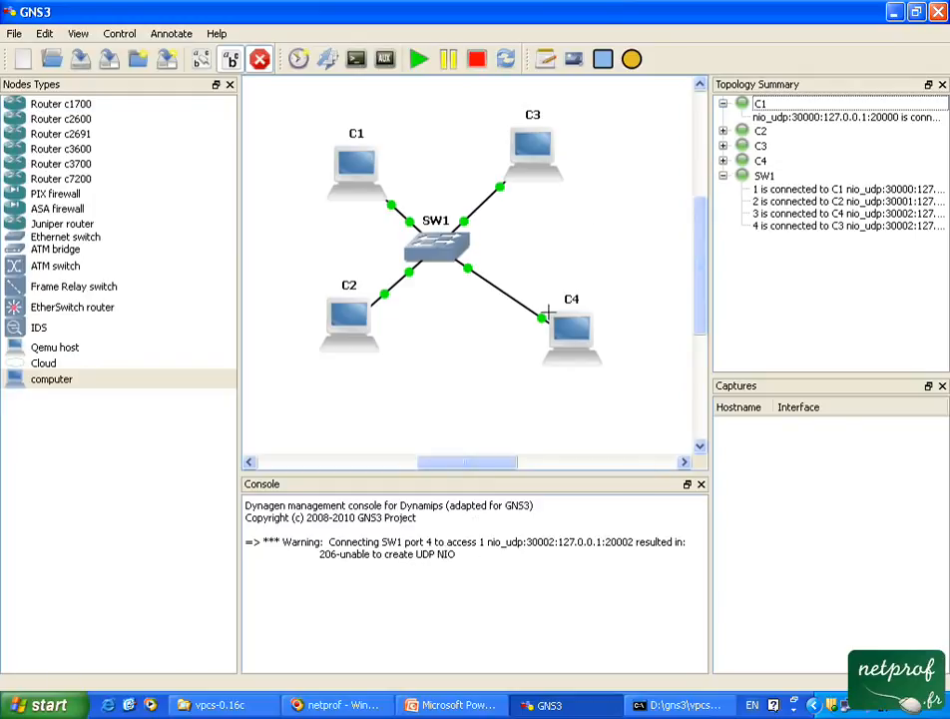
left_click(259, 59)
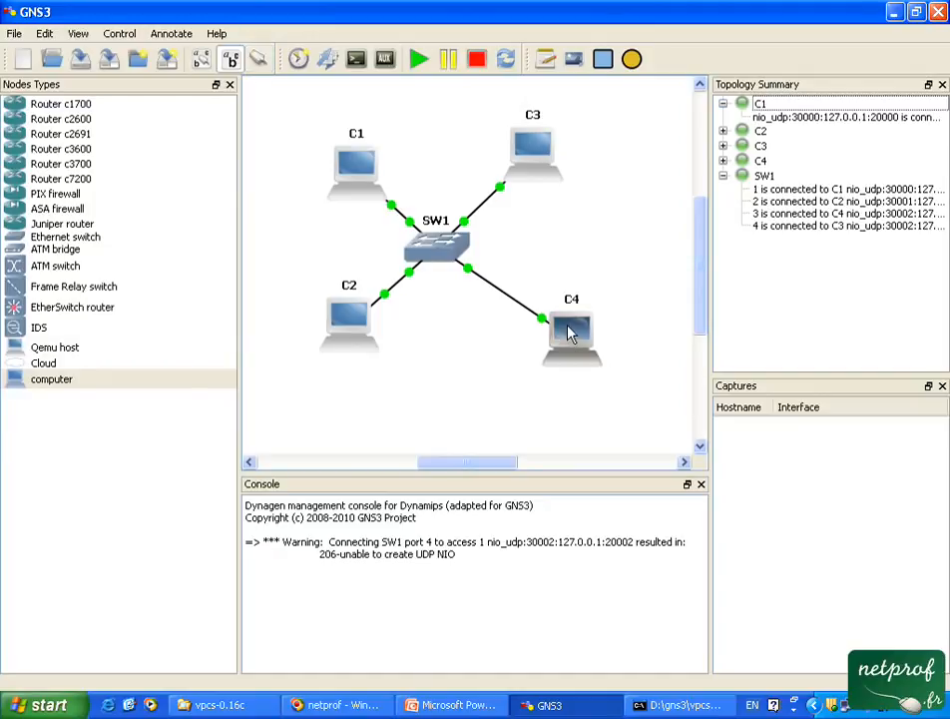
Try to replace C4's existing UDP NIO with one using local port 30003, remote host 127.0.0.1 and remote port 20003.
right_click(570, 330)
left_click(602, 339)
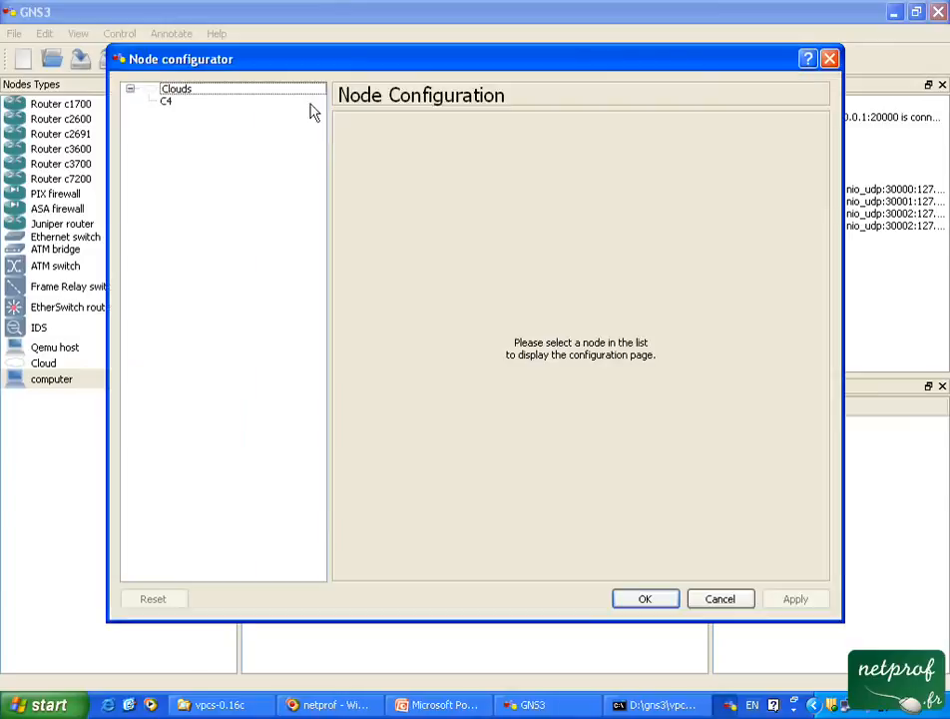
left_click(251, 102)
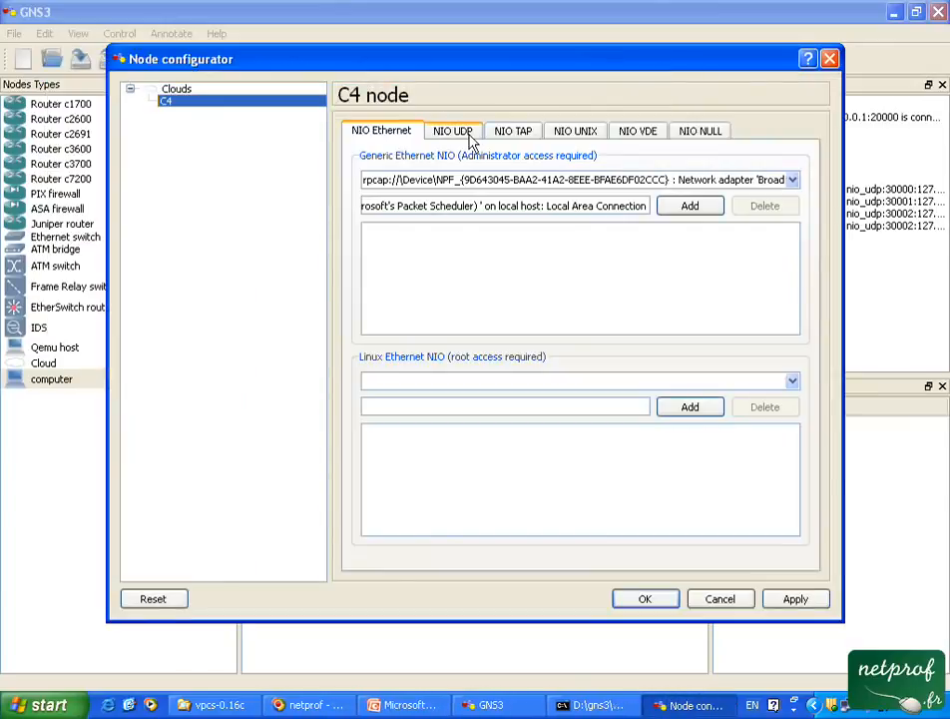
left_click(462, 133)
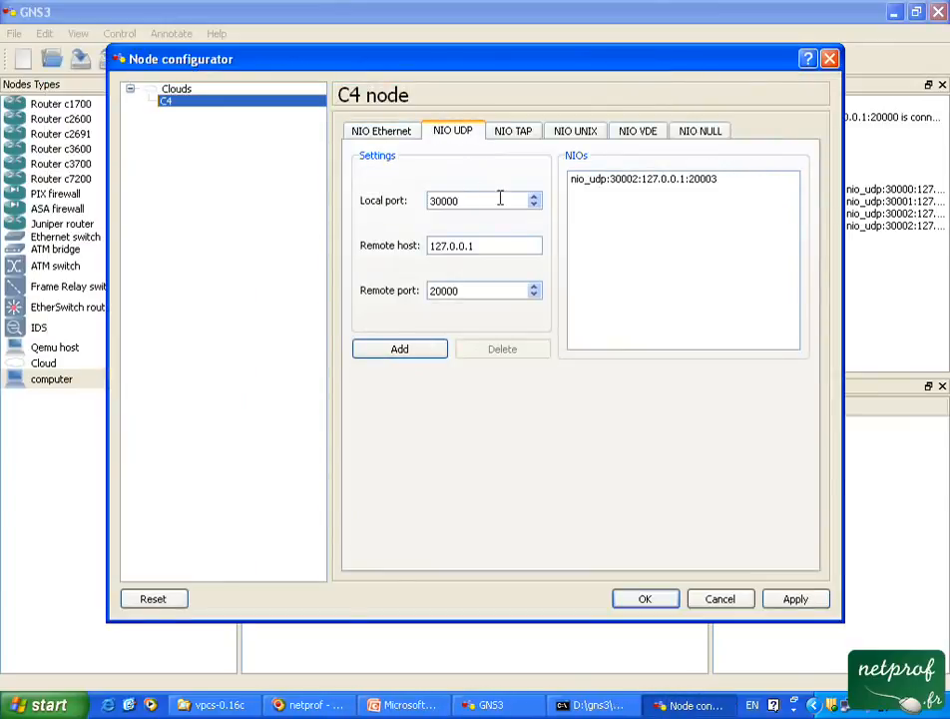
left_click(622, 182)
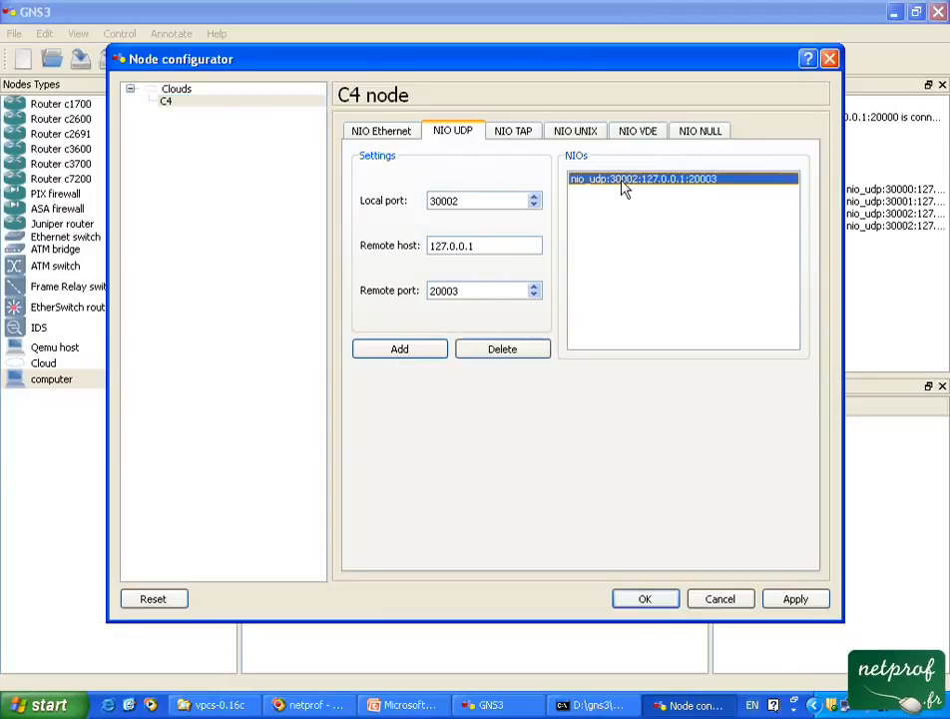
left_click(534, 198)
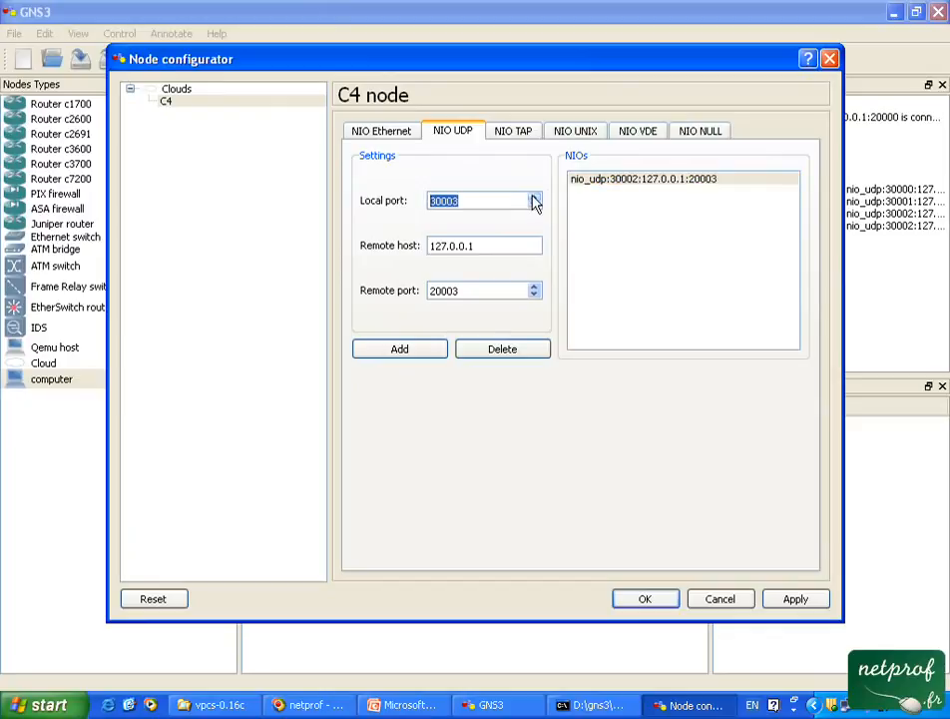
left_click(433, 353)
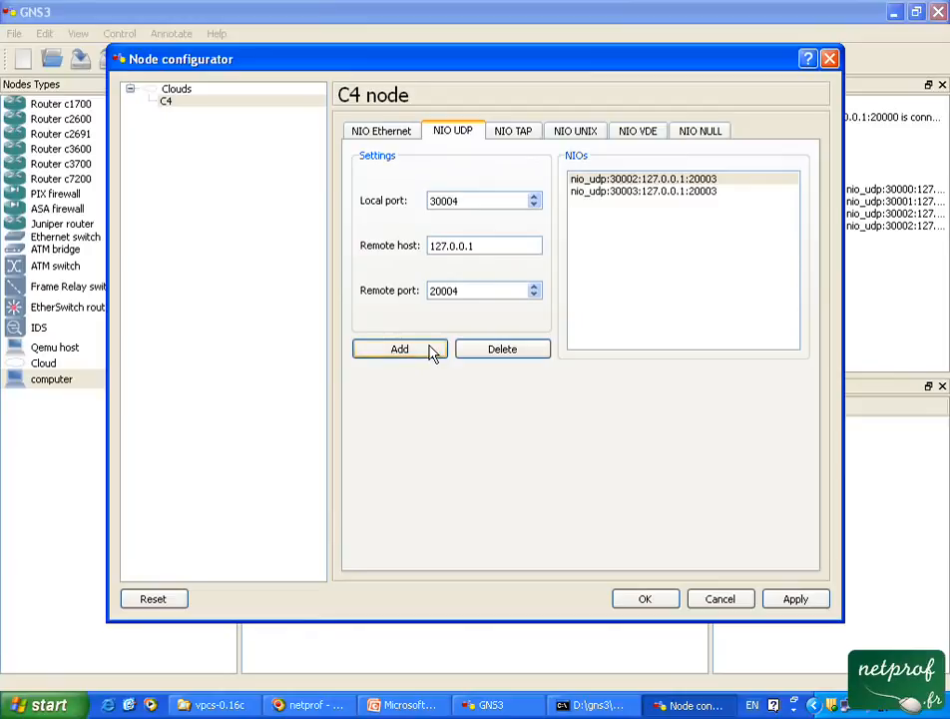
left_click(626, 181)
left_click(499, 355)
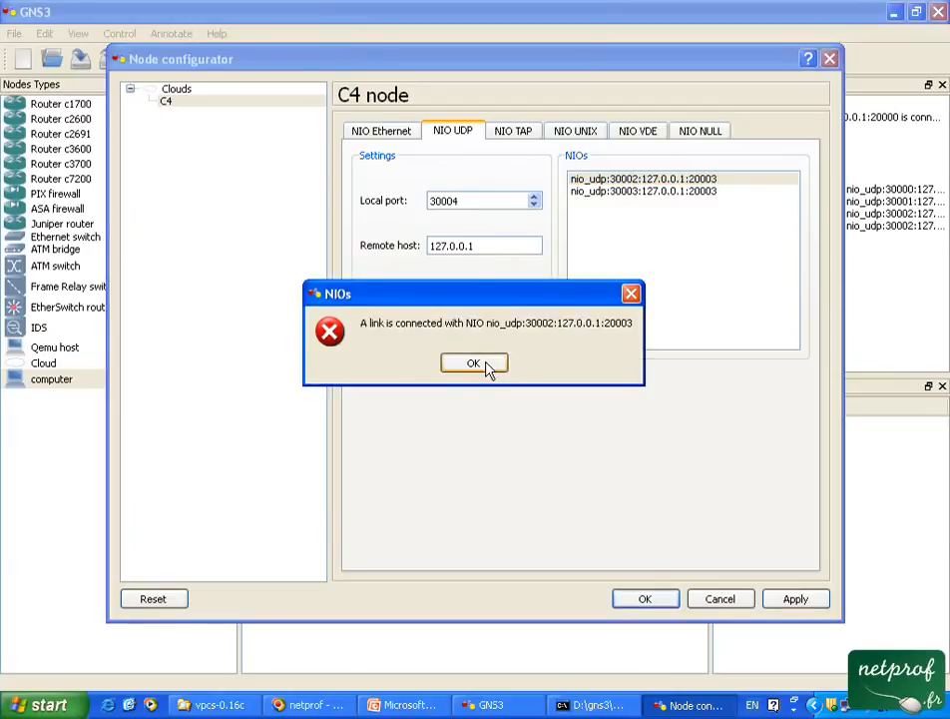
key("Return")
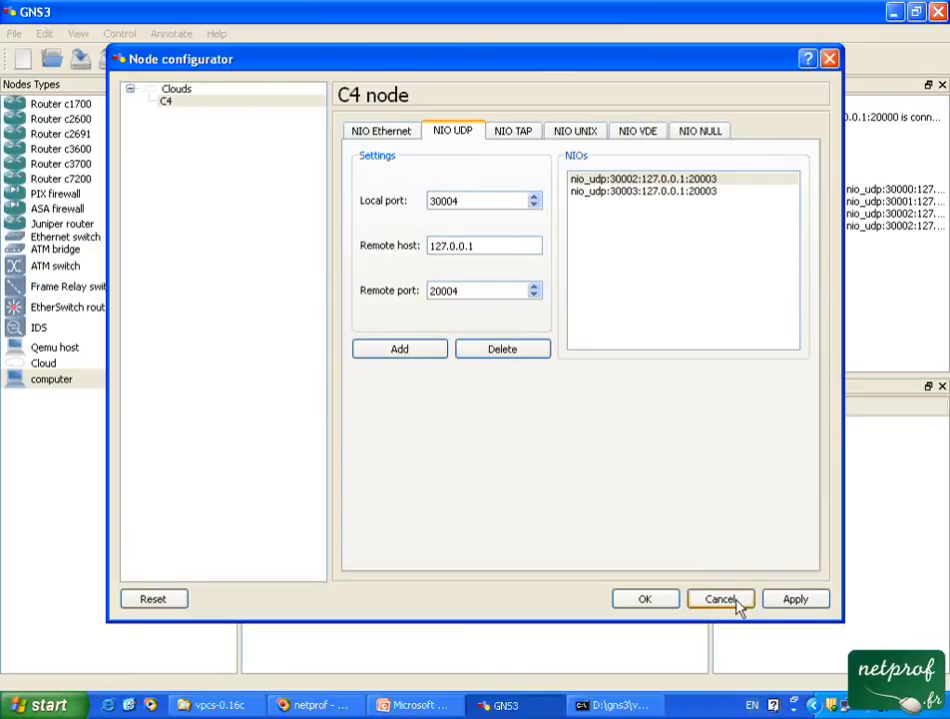
left_click(720, 599)
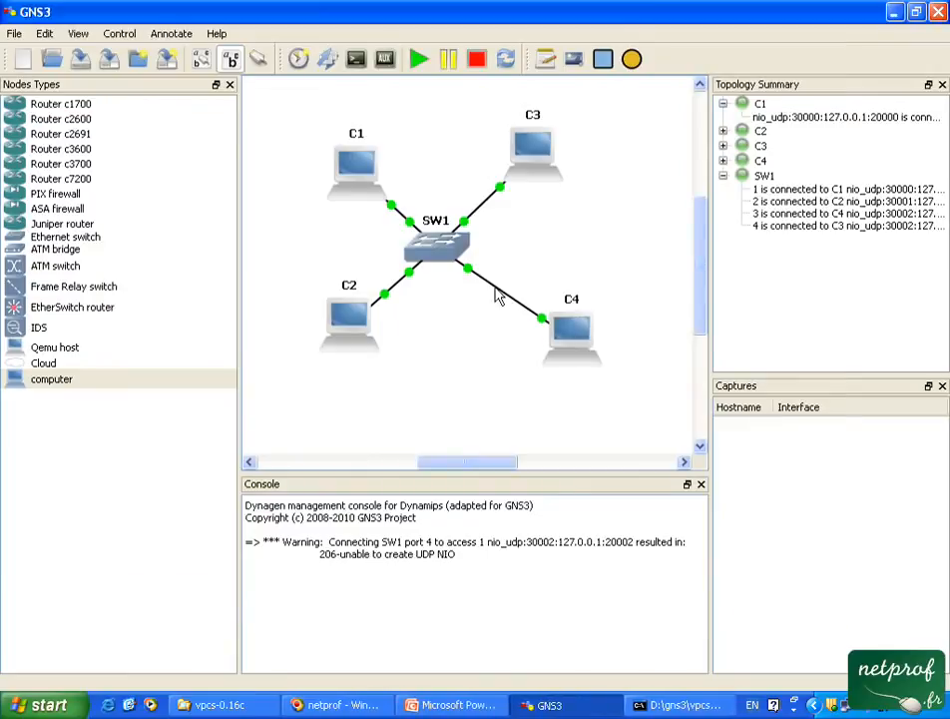
Delete the link between SW1 and C4, and remove C4's UDP NIO with local port 30002.
right_click(496, 289)
left_click(529, 318)
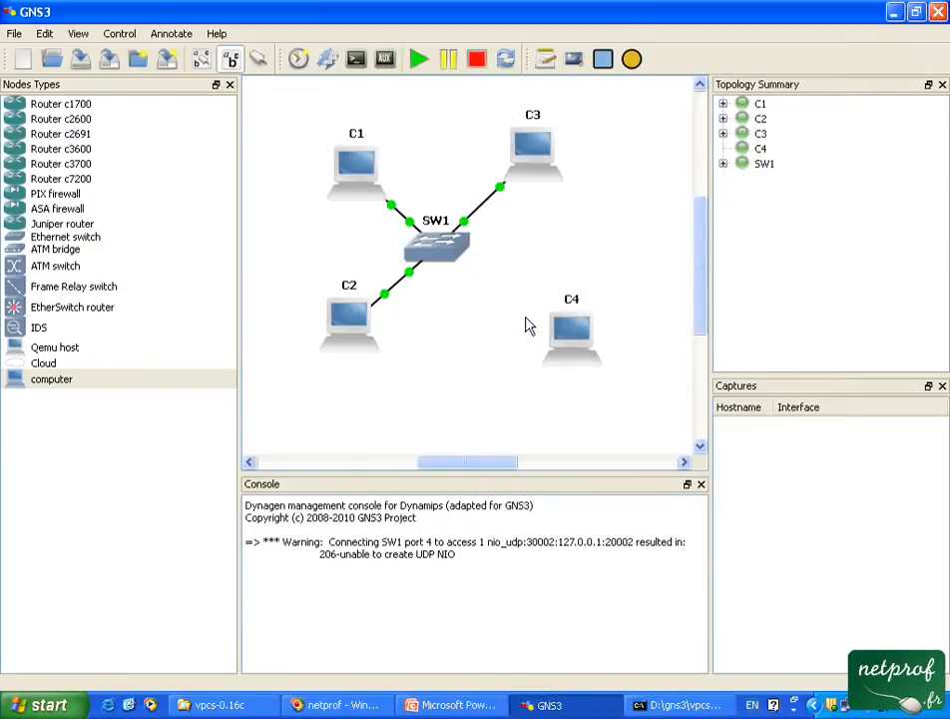
right_click(566, 333)
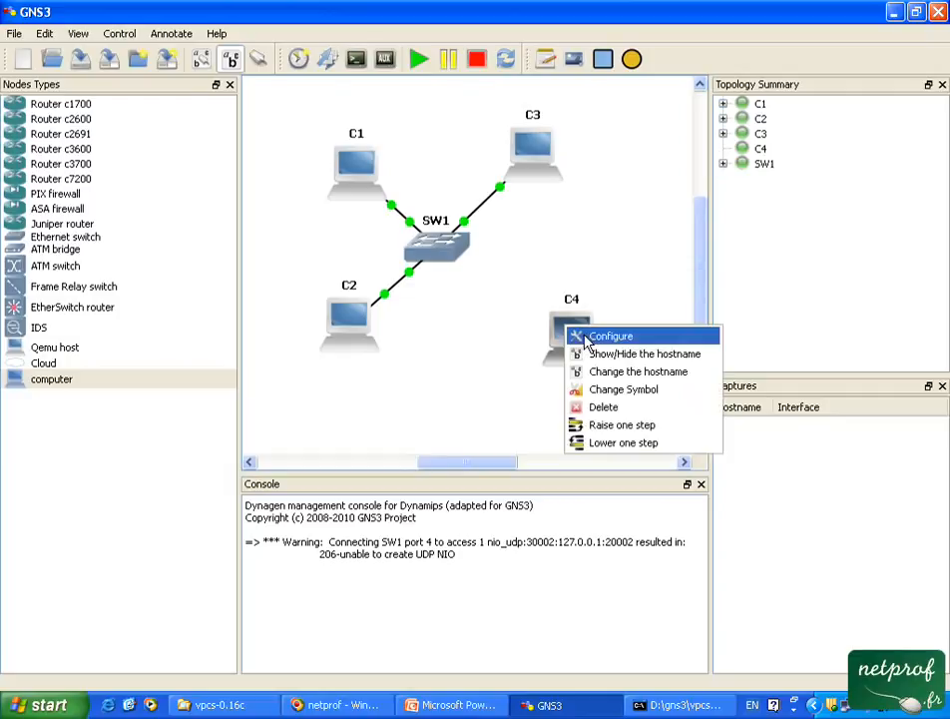
left_click(577, 333)
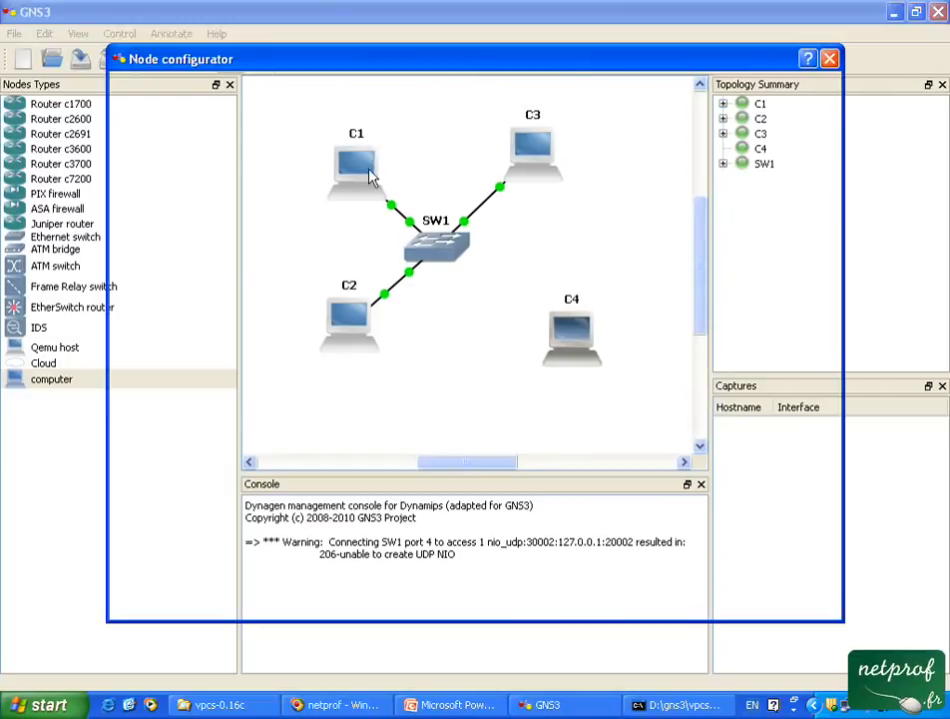
left_click(190, 110)
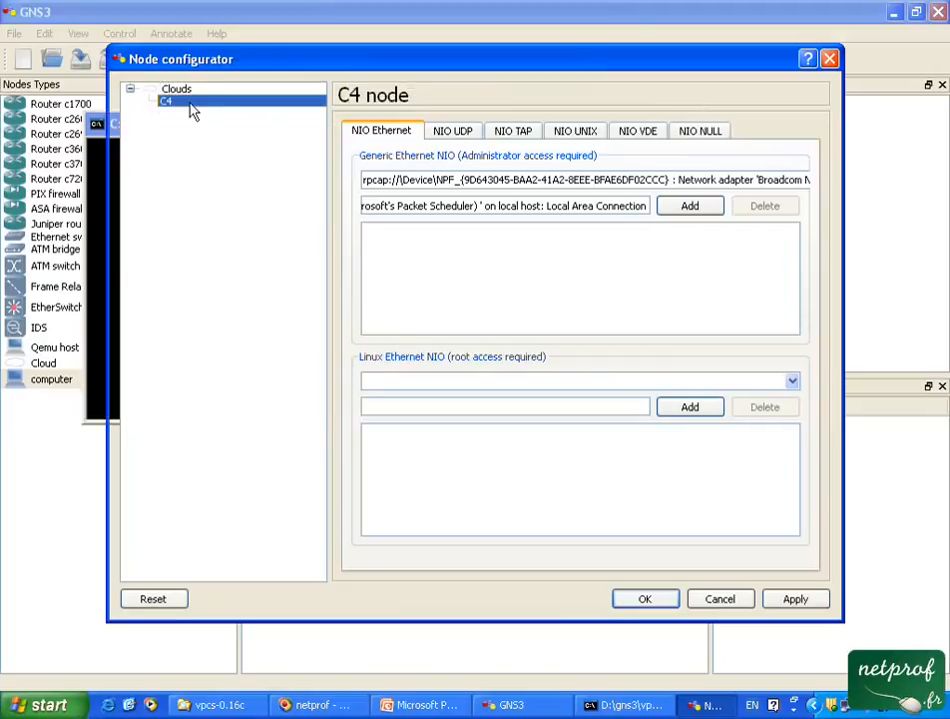
left_click(462, 140)
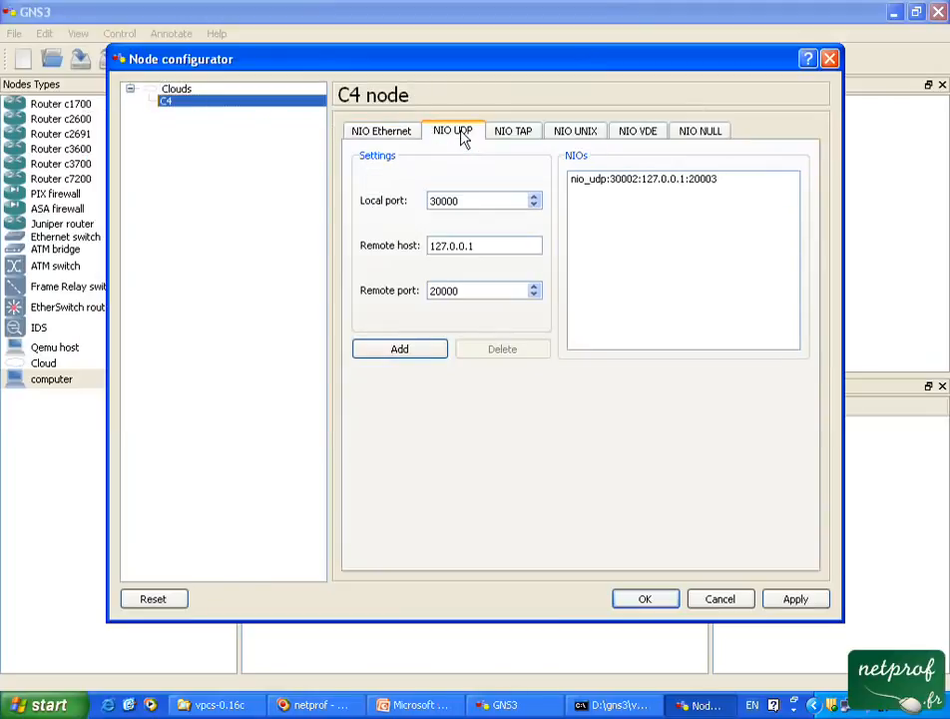
left_click(599, 183)
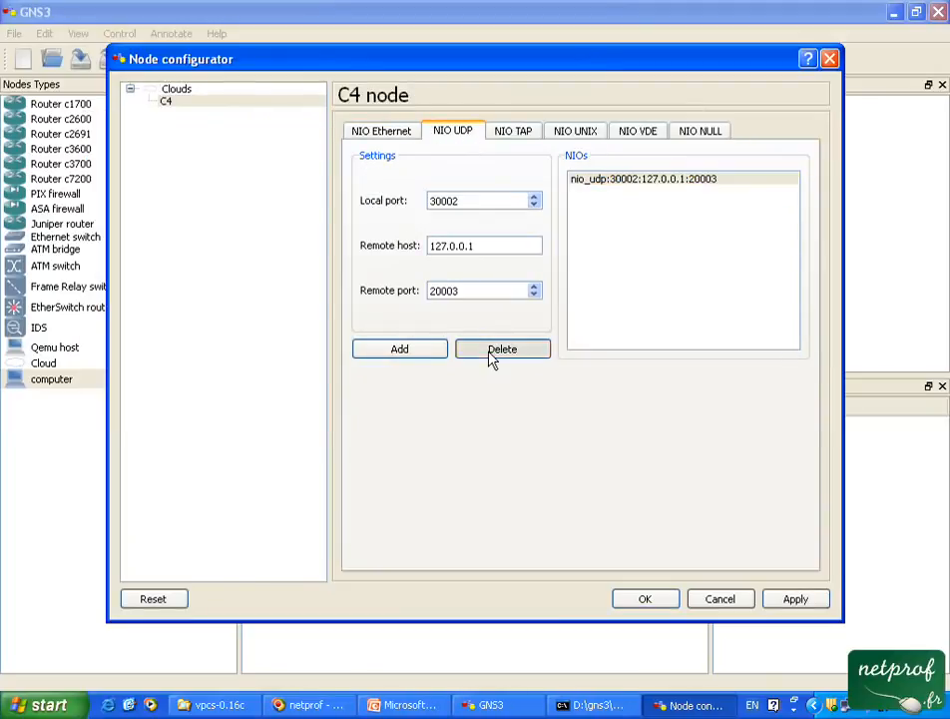
left_click(627, 185)
left_click(509, 354)
Add a UDP NIO to C4 with local port 30003, remote host 127.0.0.1 and remote port 20003.
left_click(534, 197)
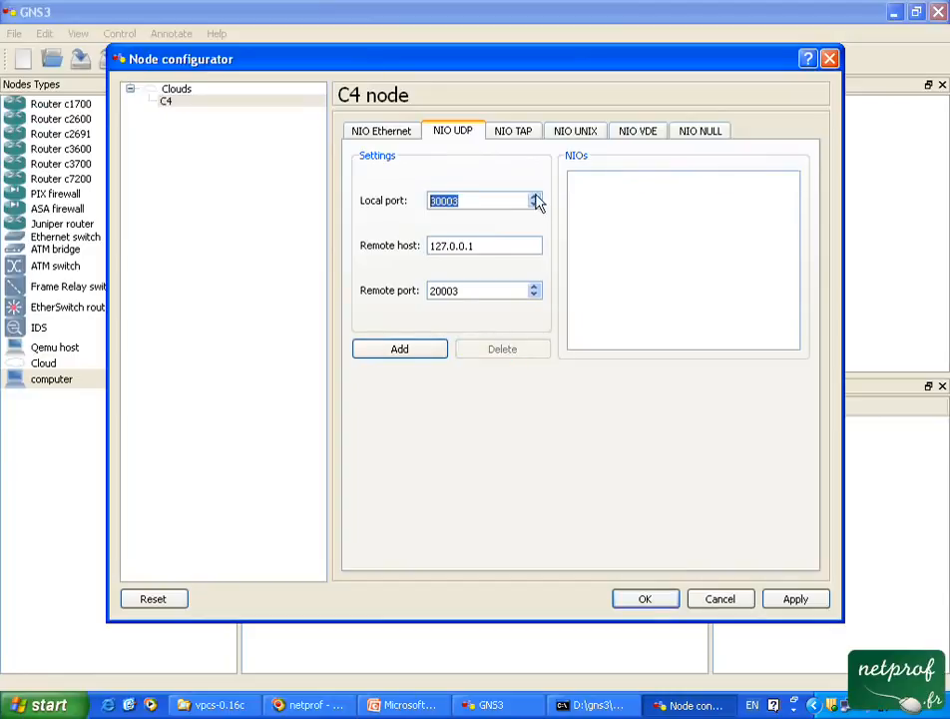
left_click(424, 353)
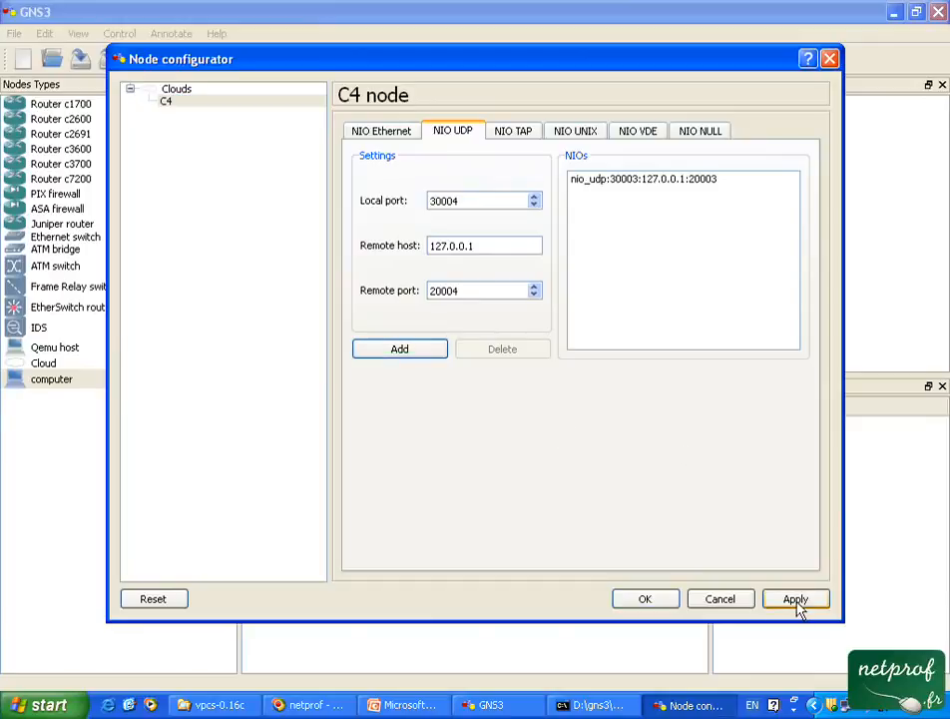
left_click(647, 598)
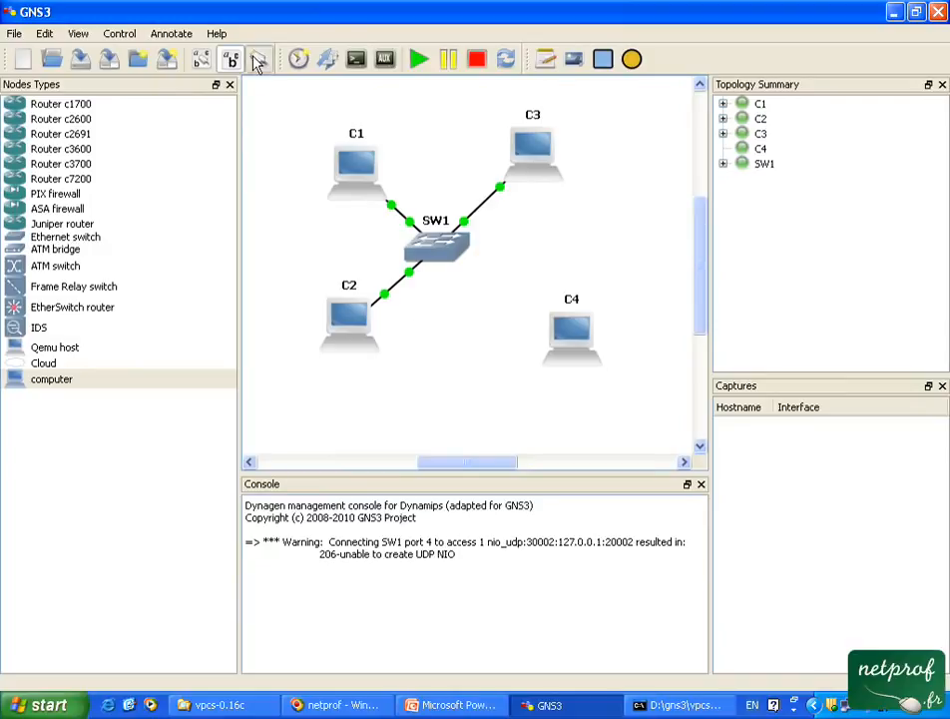
Reconnect C4 to SW1 with a FastEthernet link through C4's UDP NIO on local port 30003.
left_click(258, 58)
left_click(295, 131)
left_click(574, 334)
left_click(627, 342)
double_click(440, 239)
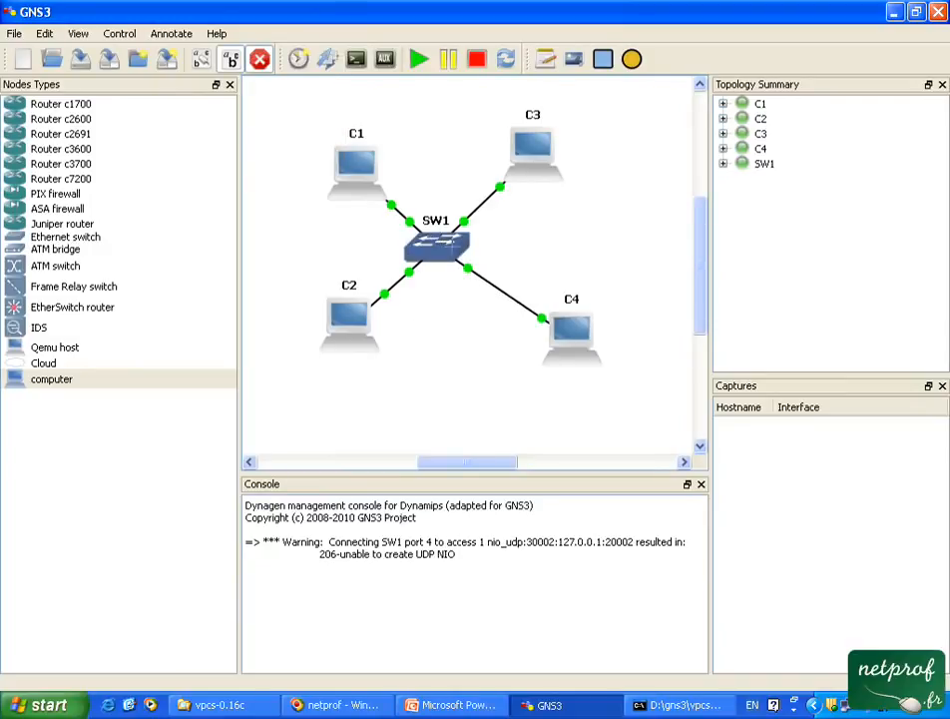
left_click(259, 58)
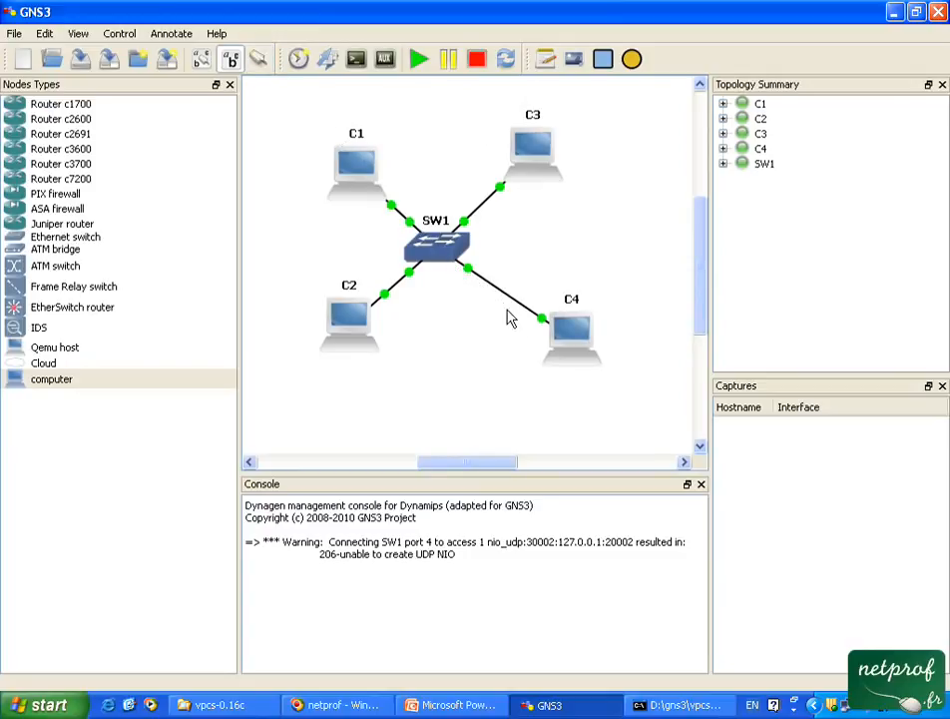
Move C4 and SW1 slightly in the topology, and examine SW1's port and VLAN settings without changing them.
mouse_move(568, 329)
left_mouse_down()
mouse_move(549, 318)
mouse_move(589, 328)
mouse_move(581, 327)
left_mouse_up()
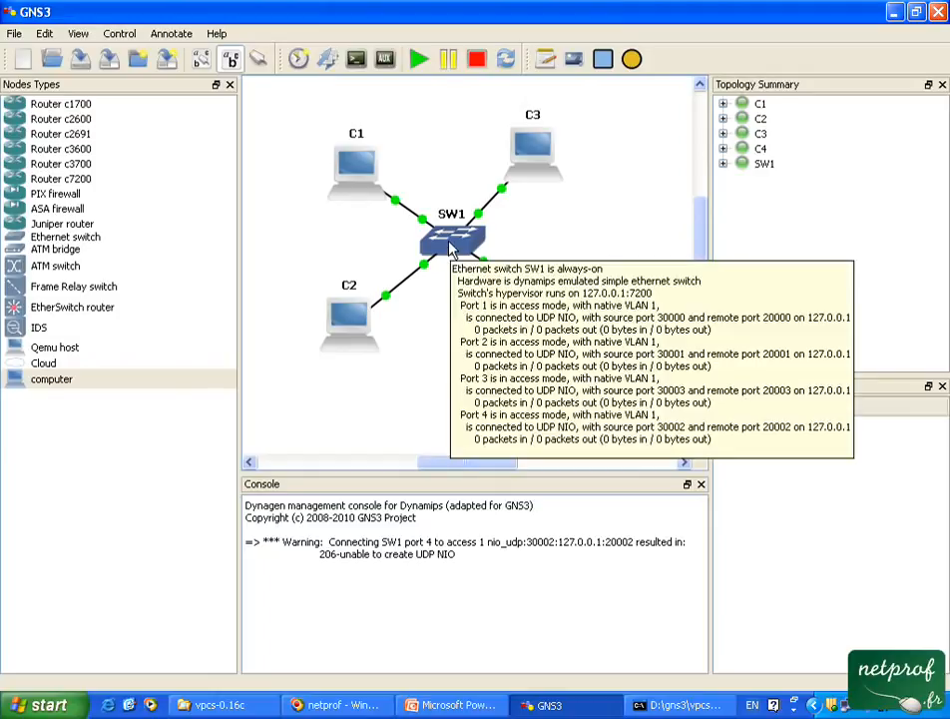
right_click(479, 253)
left_click(481, 256)
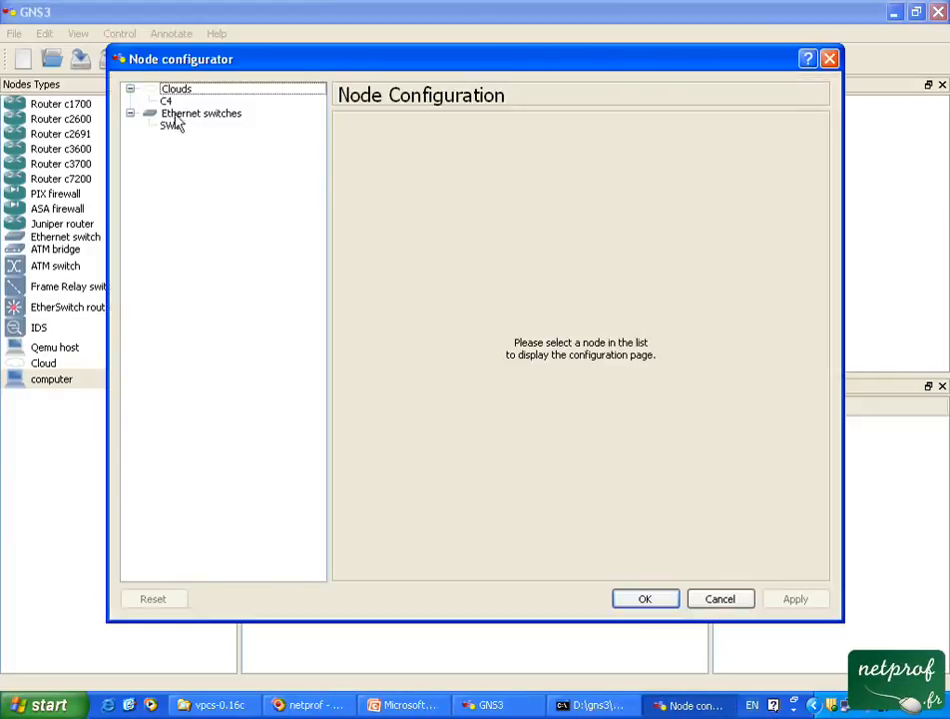
left_click(170, 125)
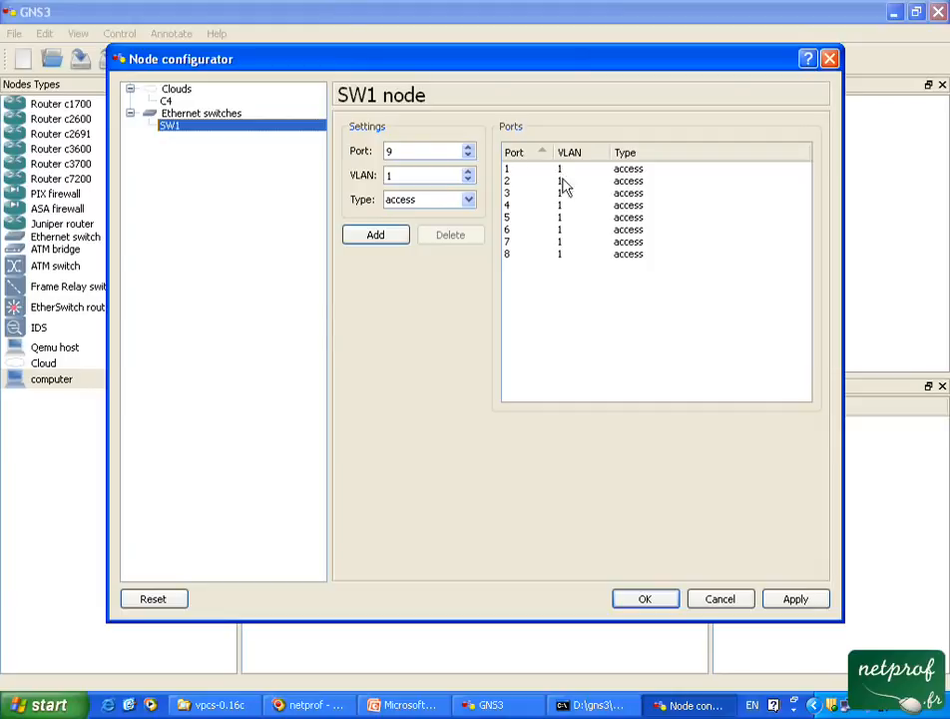
left_click(721, 604)
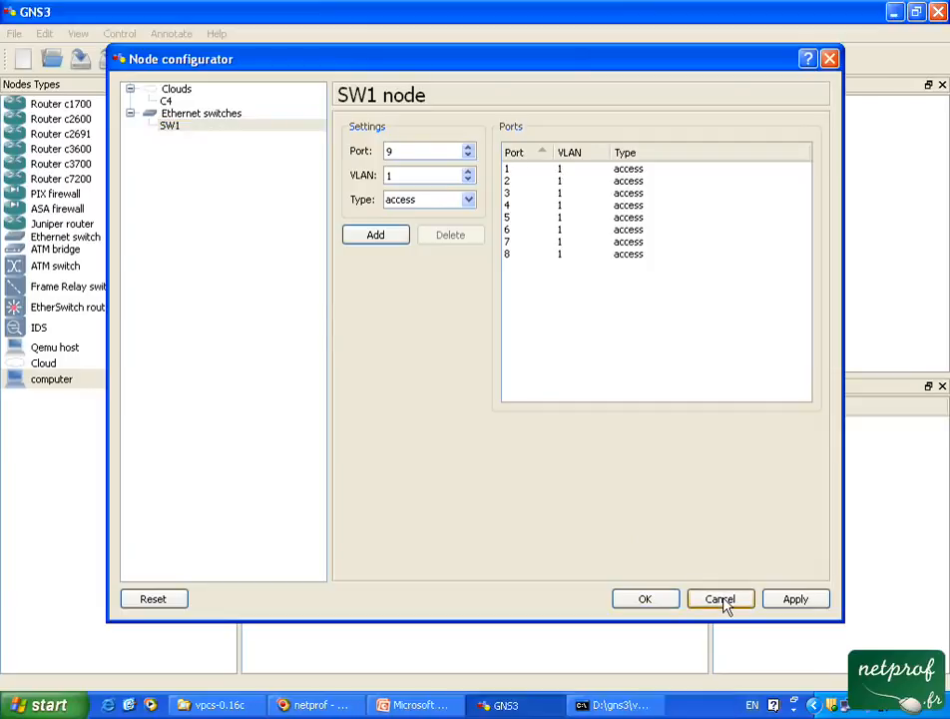
Switch to the VPCS console and ping 192.168.1.2, 192.168.1.3 and 192.168.1.4 from VPCS 1.
left_click(659, 709)
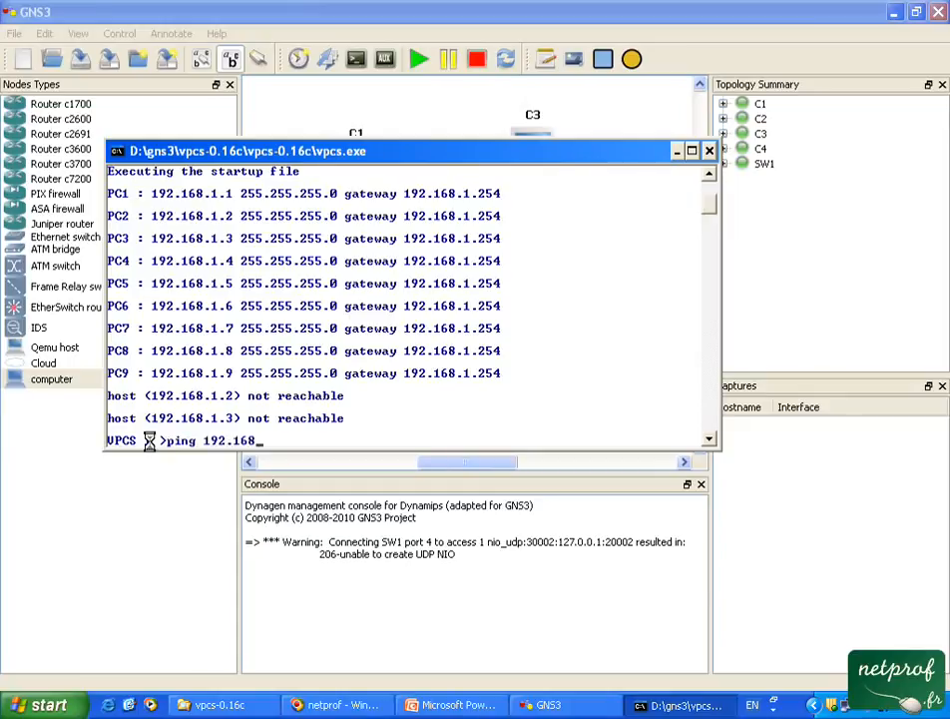
key("Return")
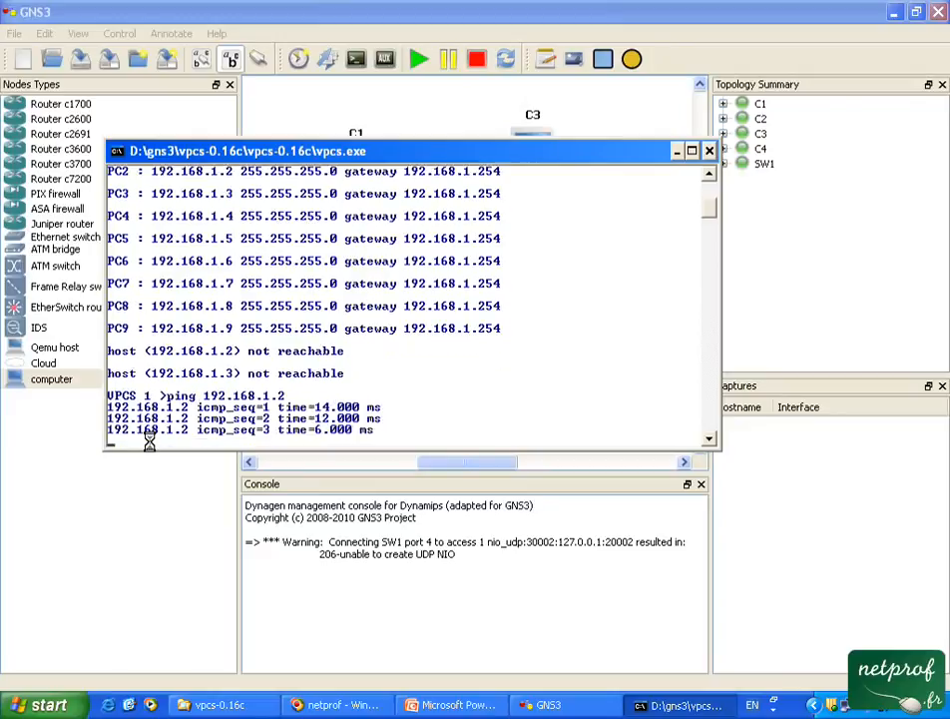
key("Up")
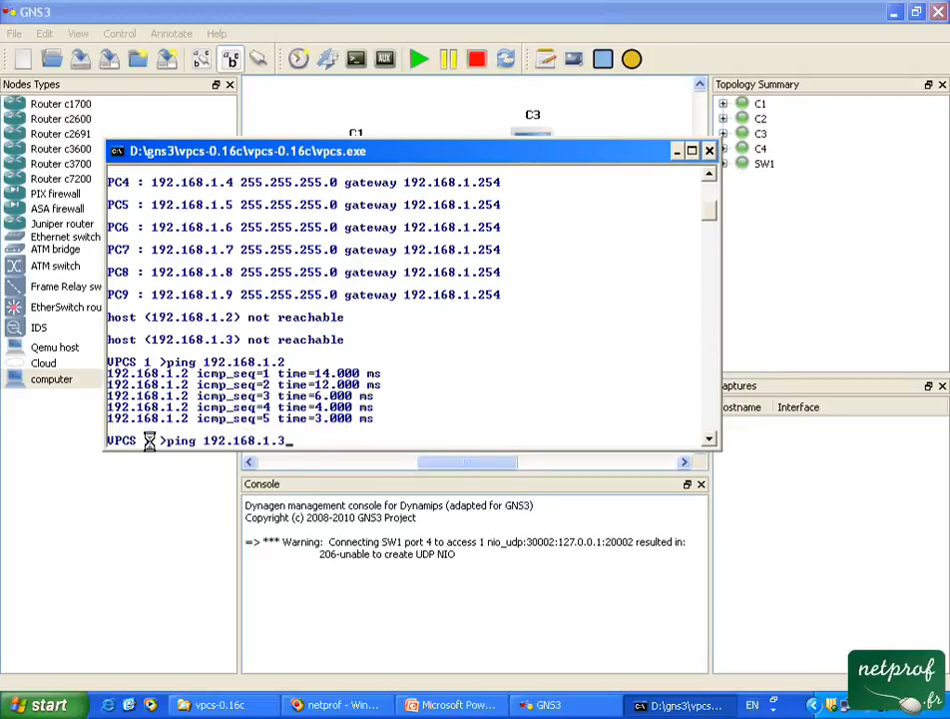
key("Return")
key("Up")
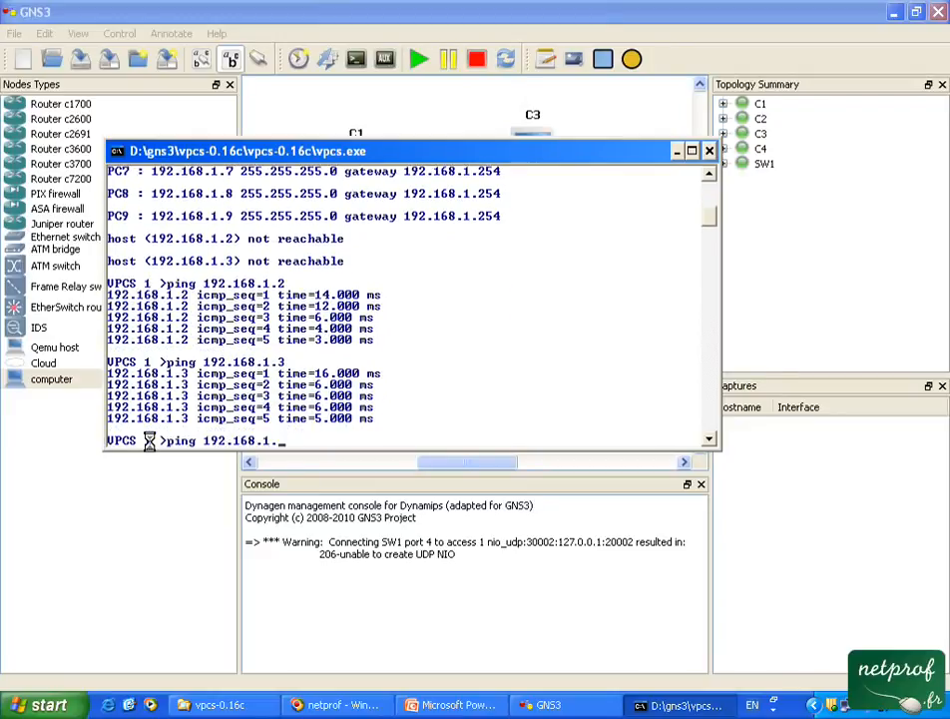
type("4")
key("Return")
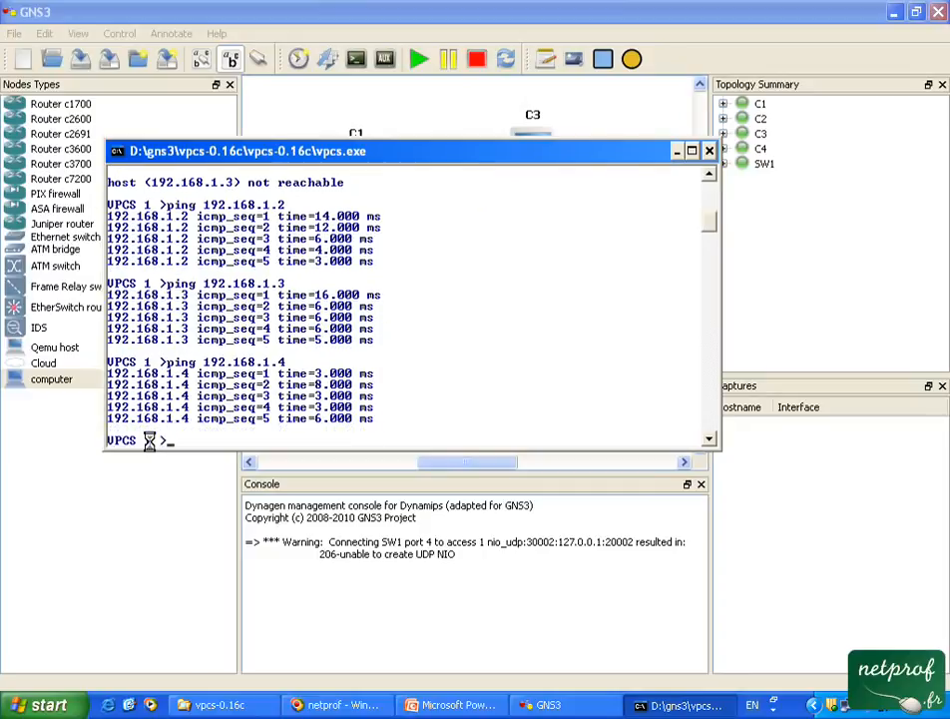
left_click(678, 151)
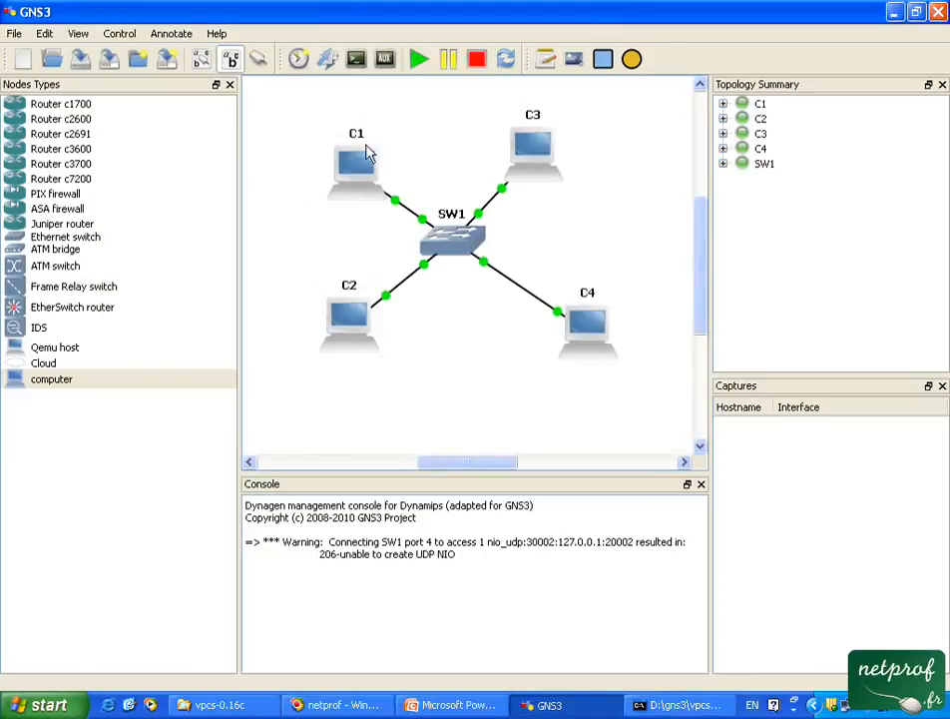
Open SW1's port settings in GNS3 and check the planned VLAN layout on the PowerPoint network diagram.
right_click(454, 244)
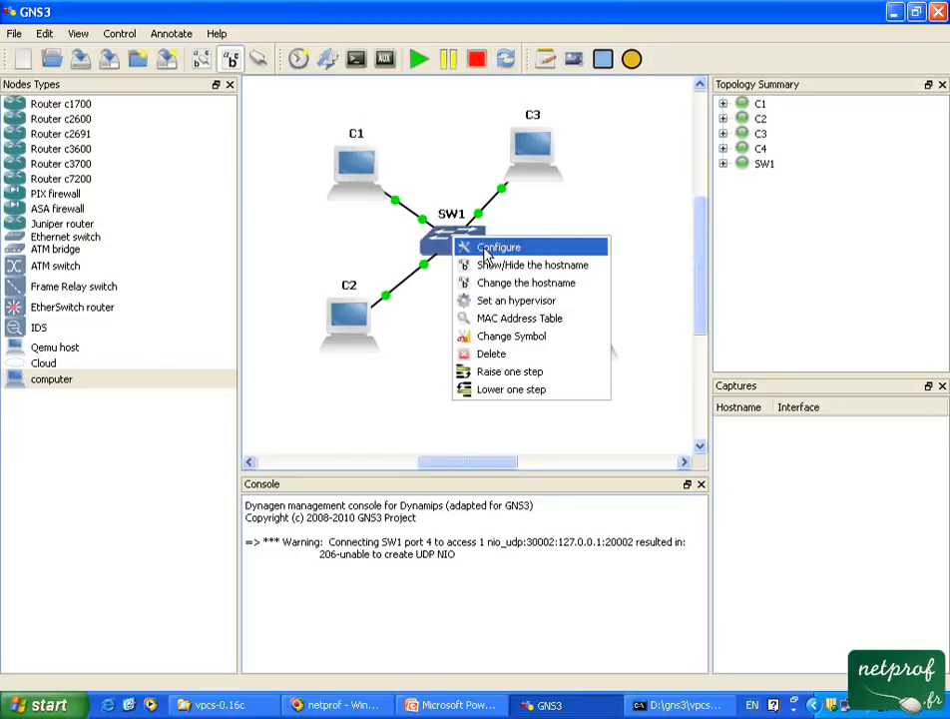
left_click(496, 247)
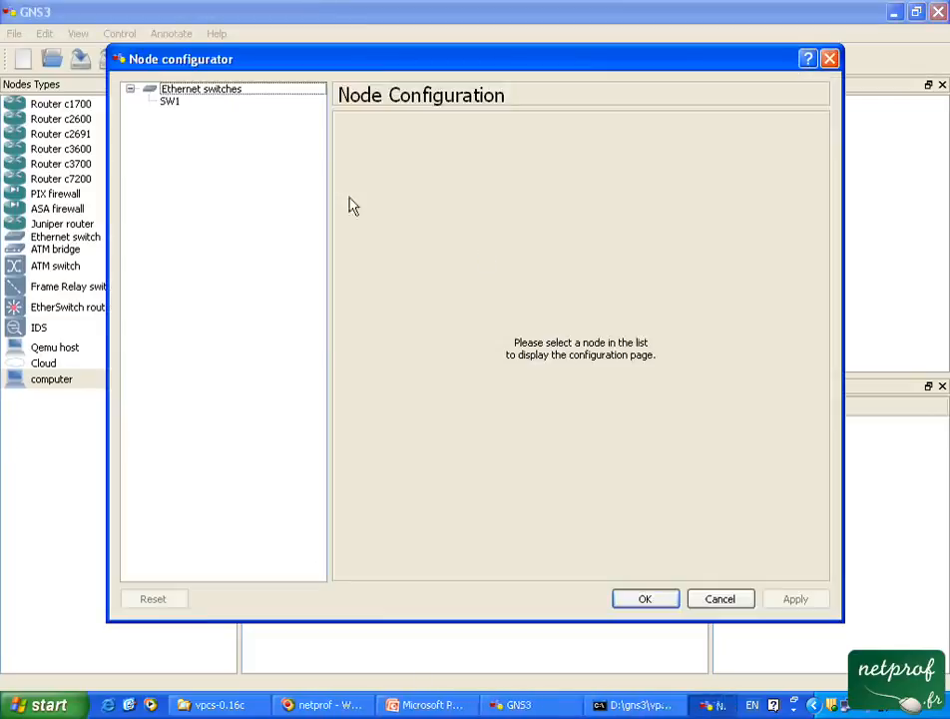
left_click(182, 105)
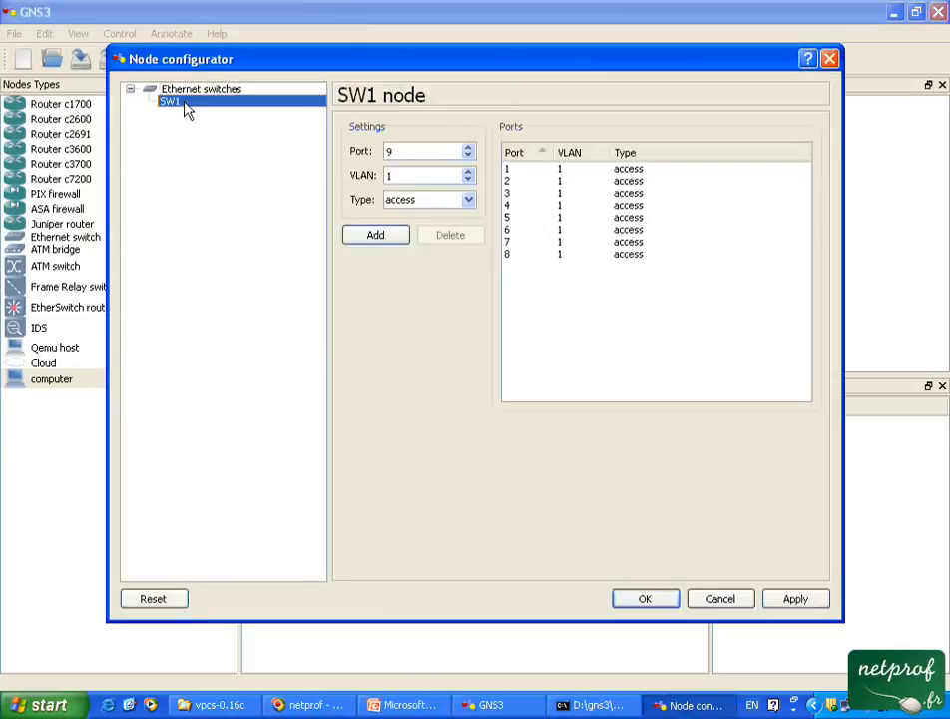
left_click(514, 195)
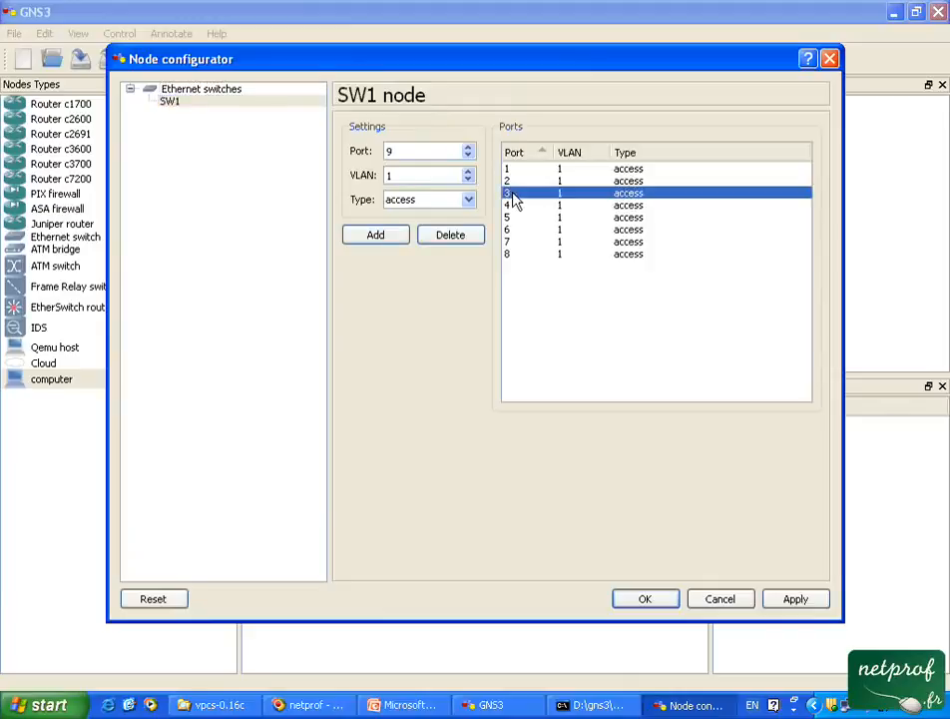
left_click(513, 172)
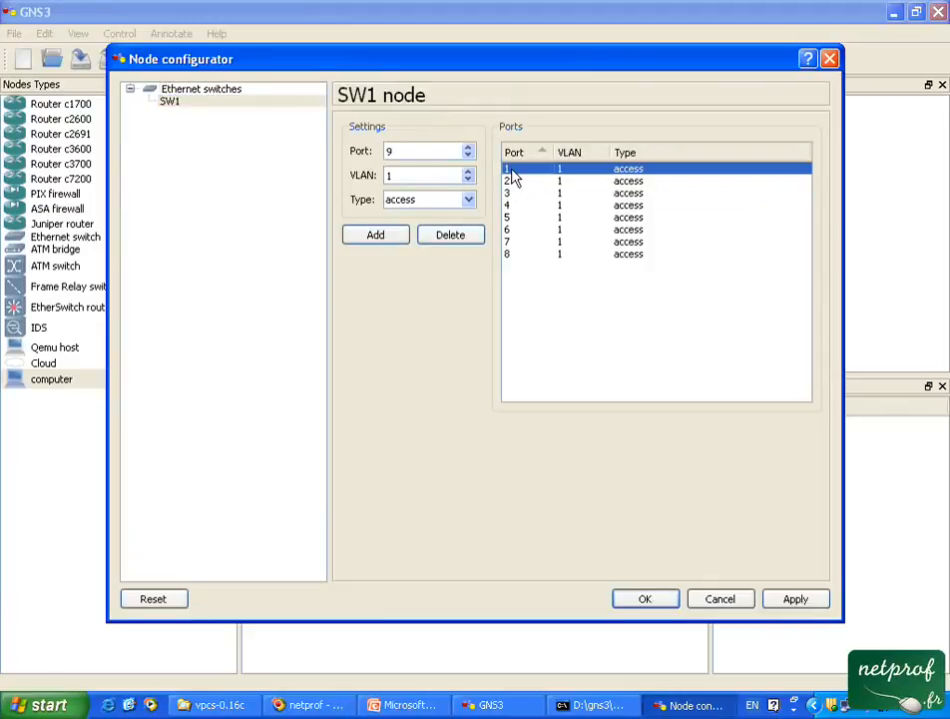
left_click(420, 707)
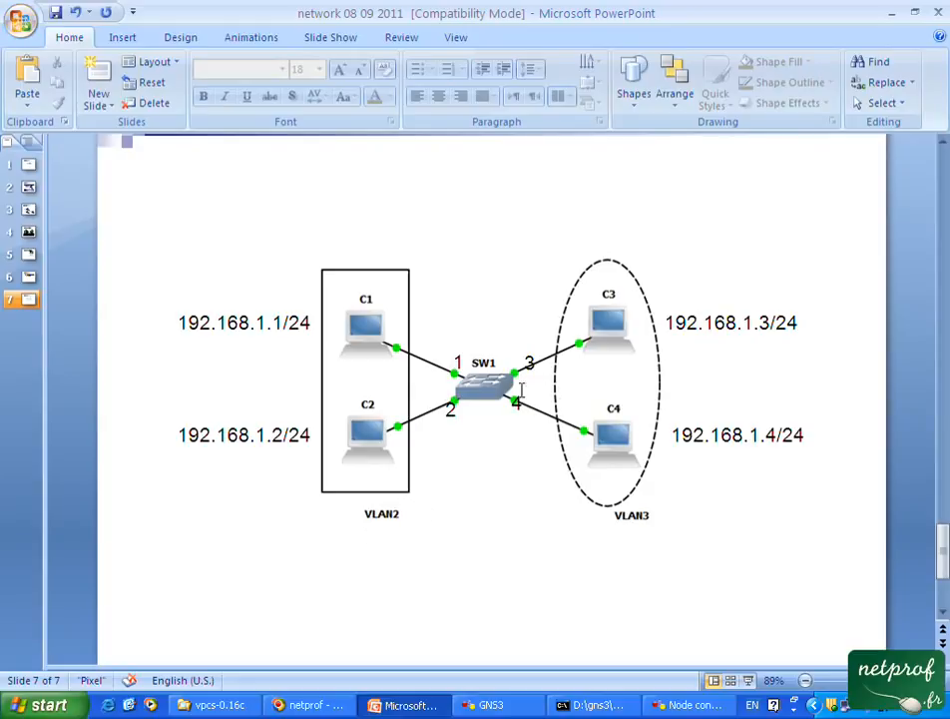
left_click(694, 707)
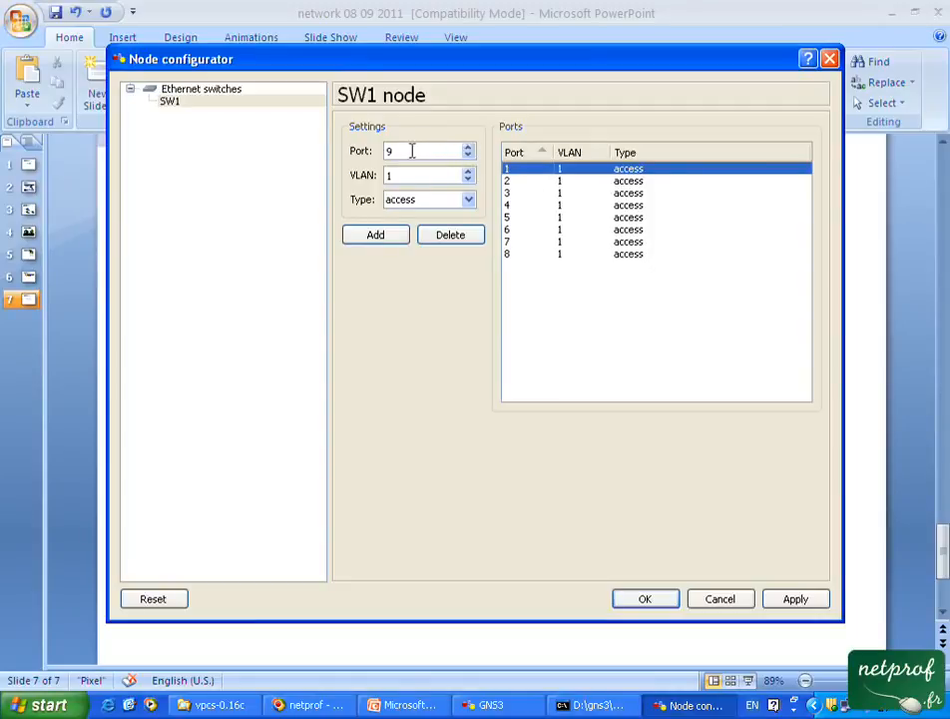
Assign SW1's ports 1 and 2 to VLAN 2 with the access type.
left_click_drag(412, 150, 381, 151)
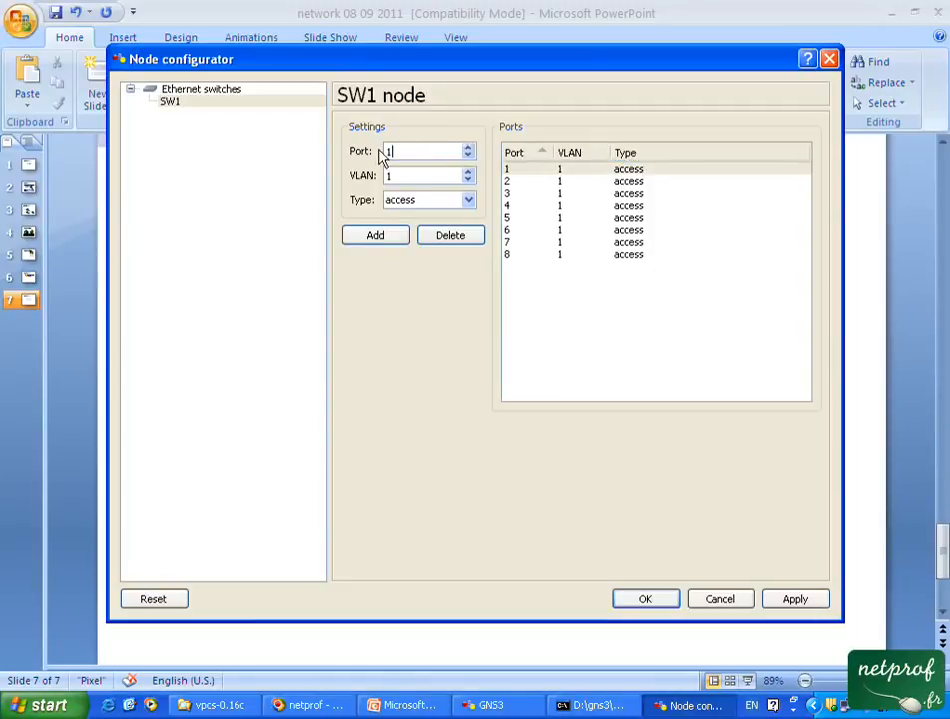
left_click(537, 170)
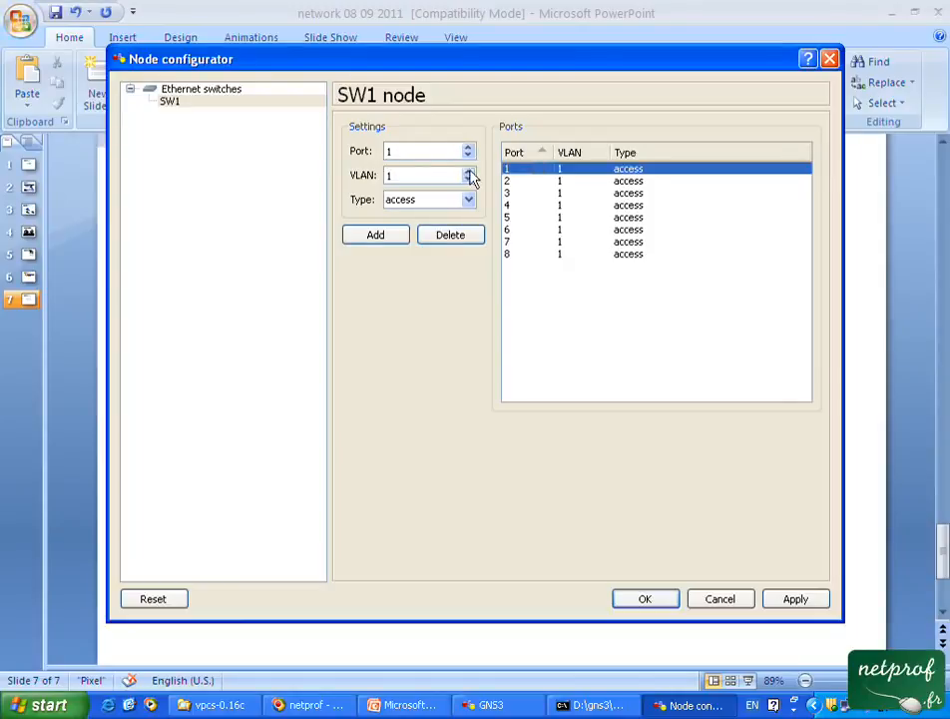
left_click(469, 172)
left_click(393, 238)
left_click(513, 181)
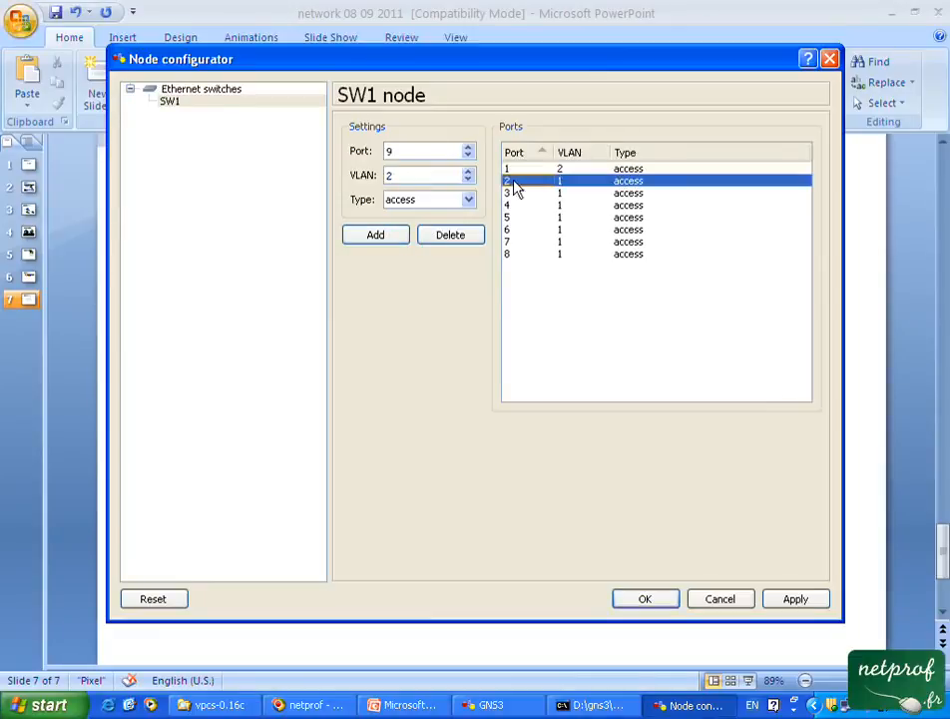
left_click(408, 151)
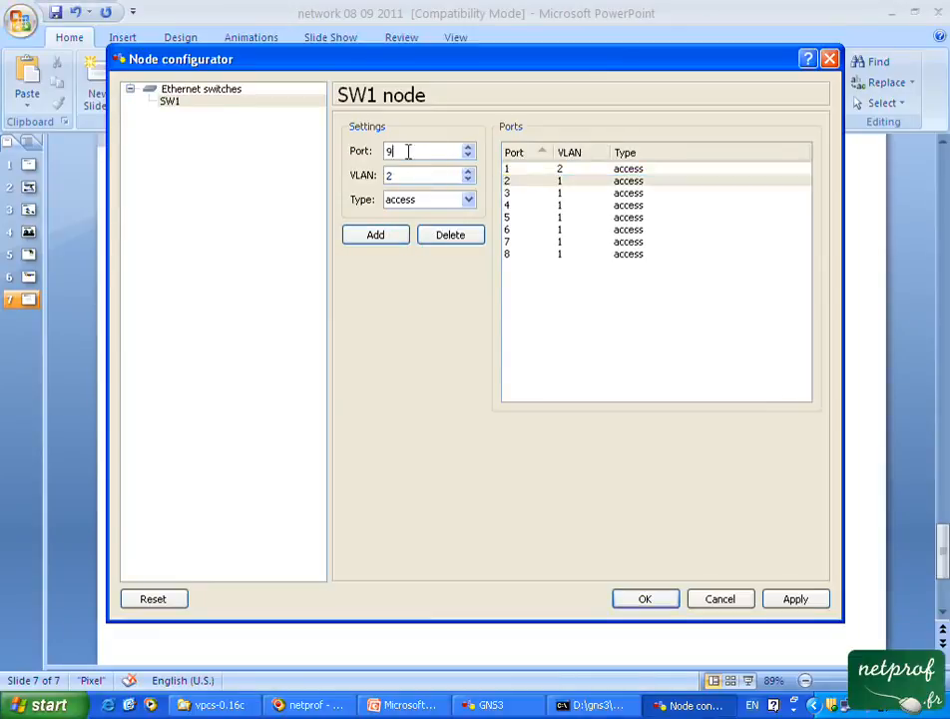
left_click(526, 182)
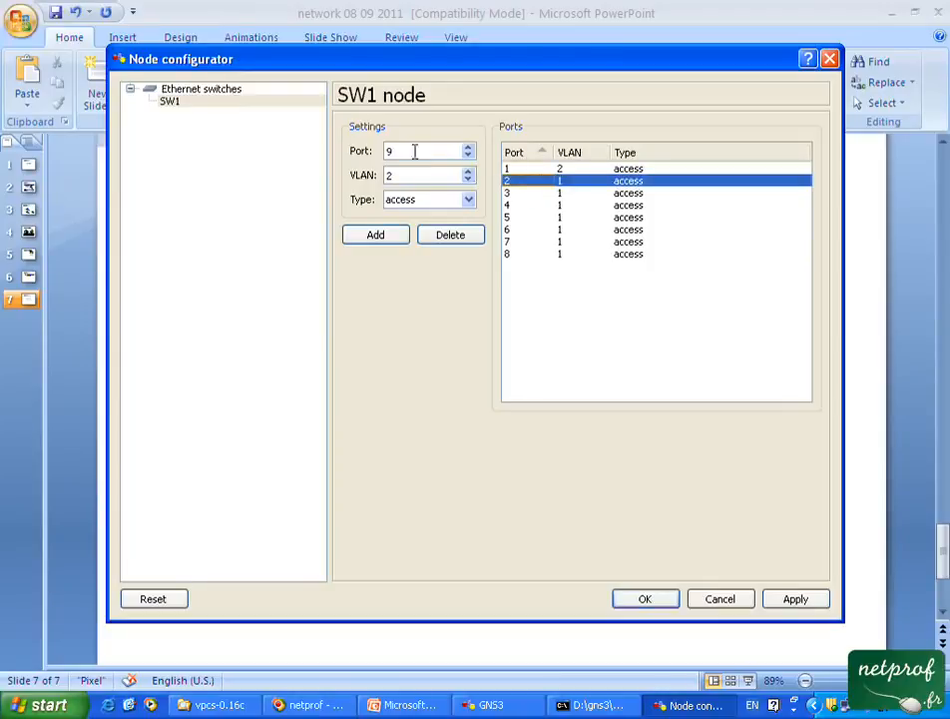
left_click_drag(435, 148, 371, 158)
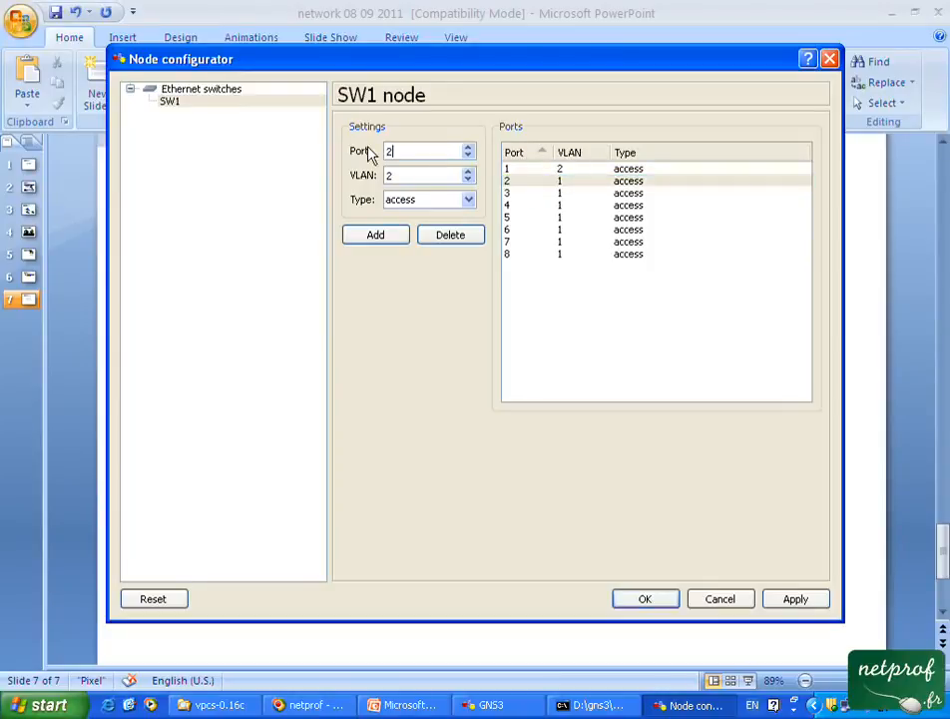
left_click(372, 240)
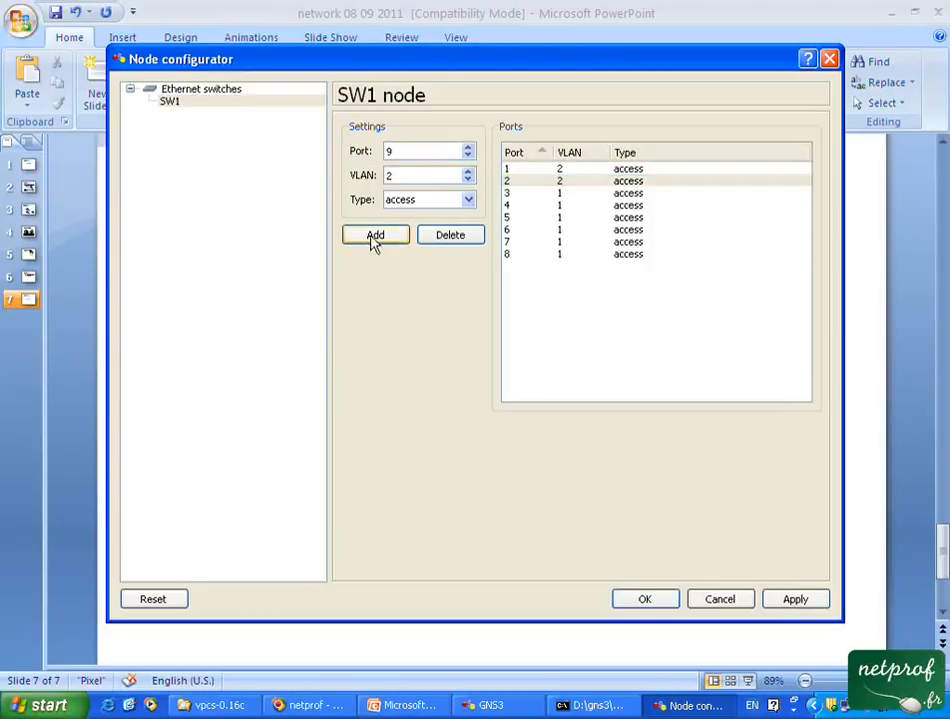
Assign SW1's ports 3 and 4 to VLAN 3 with the access type, and save the switch configuration.
left_click(515, 194)
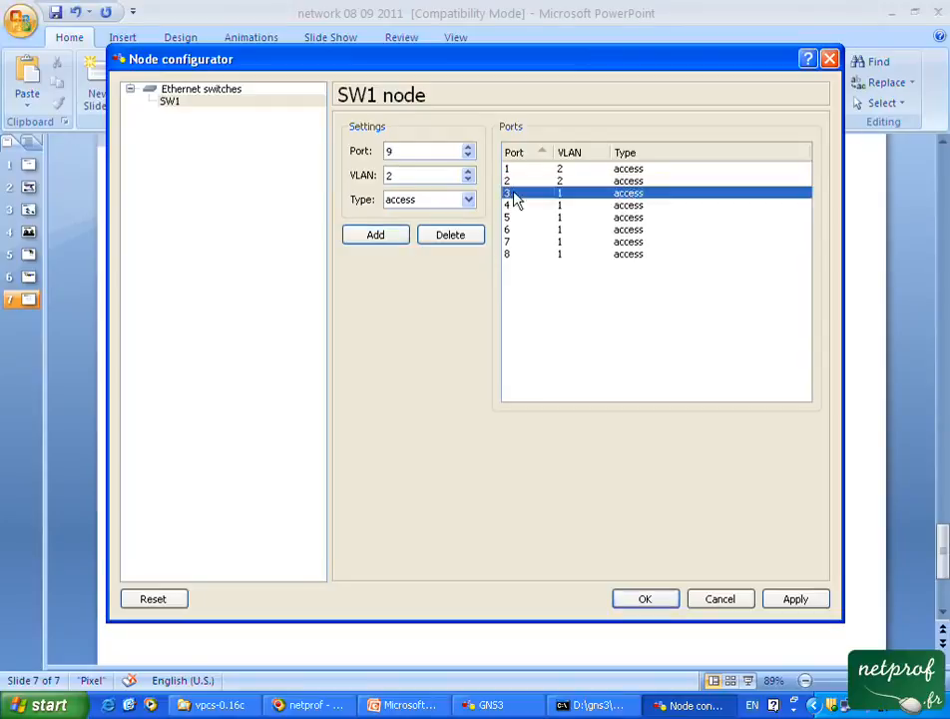
left_click(390, 150)
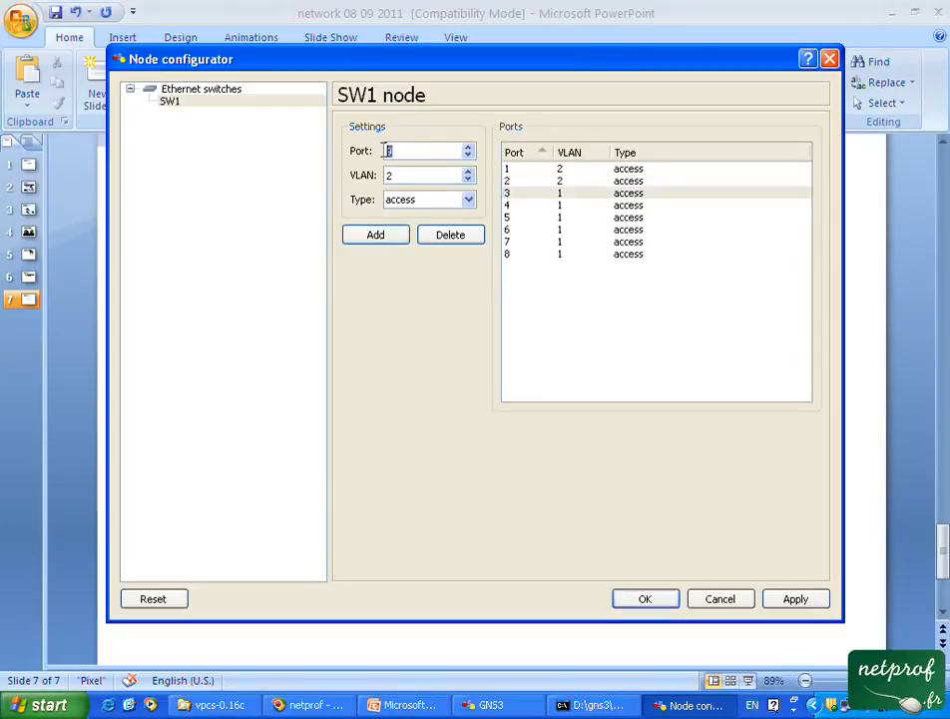
type("3")
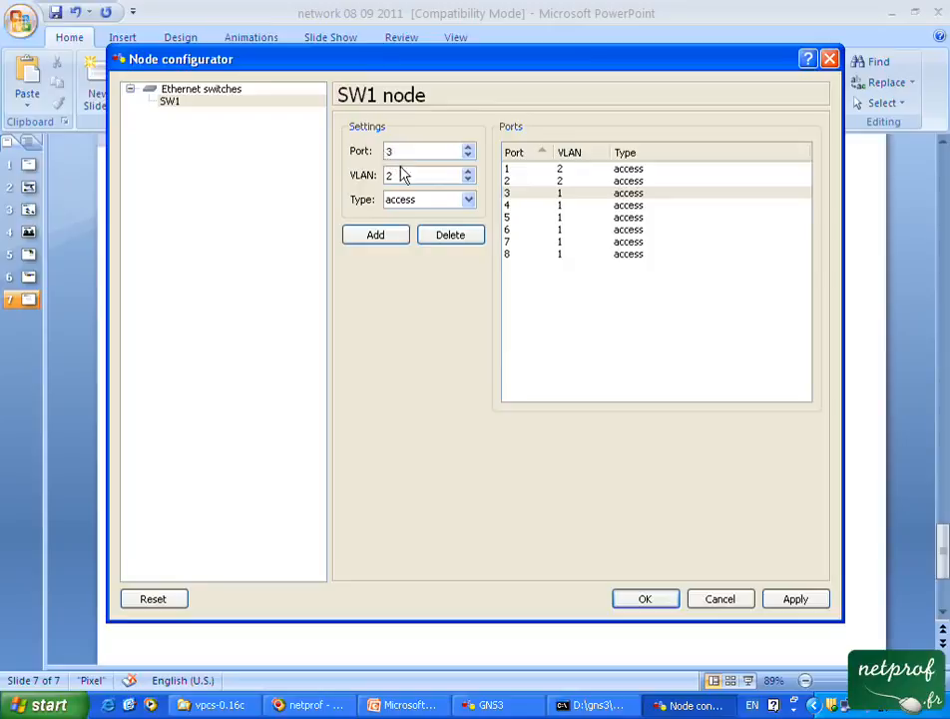
left_click(467, 173)
left_click(386, 240)
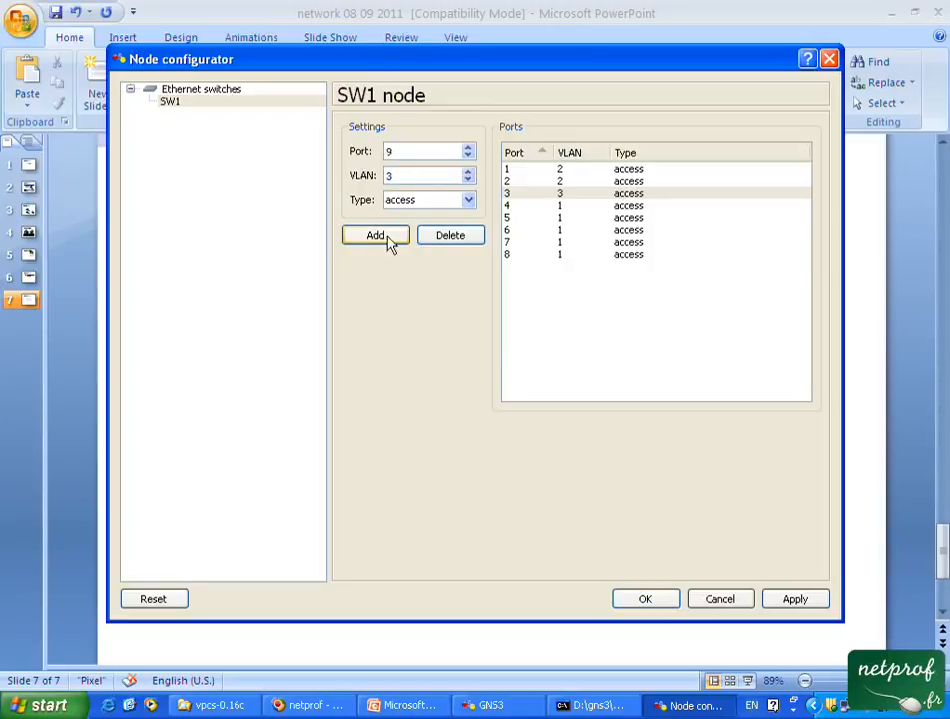
left_click(520, 205)
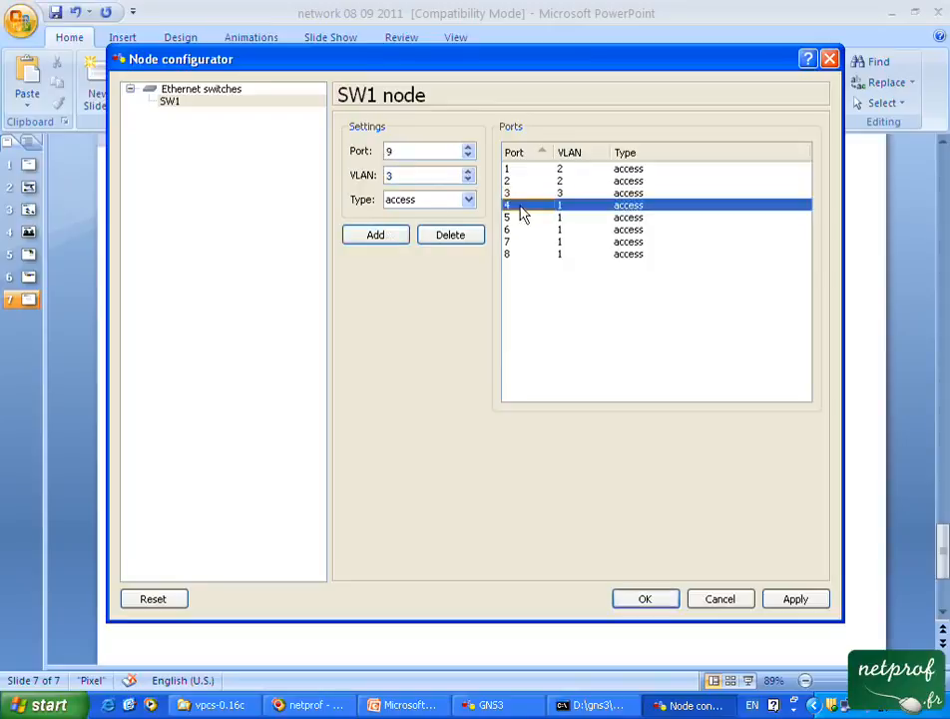
double_click(391, 151)
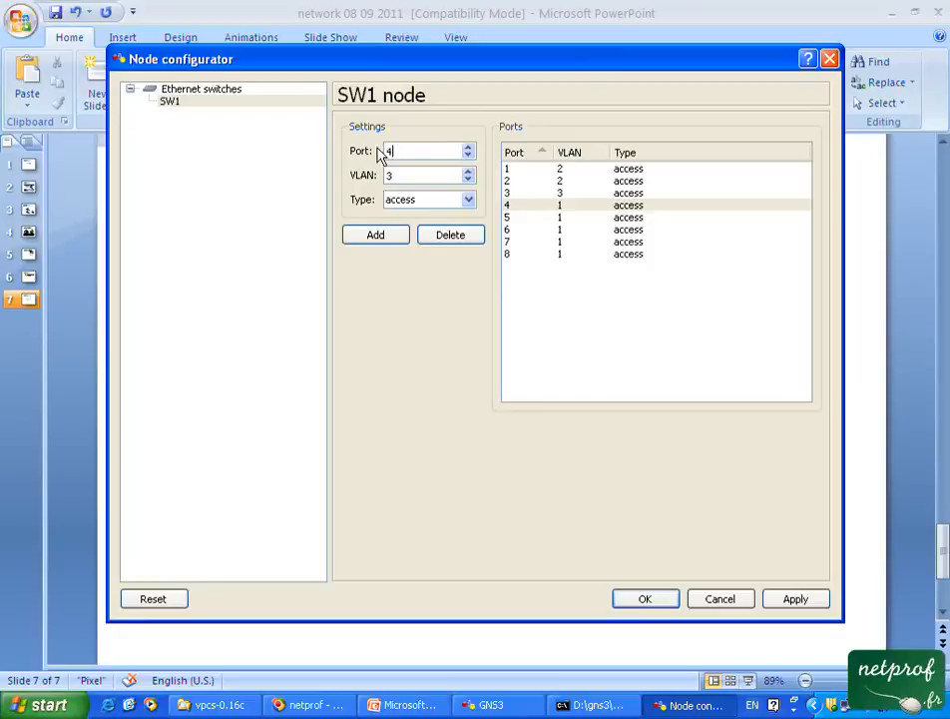
type("4")
left_click(389, 238)
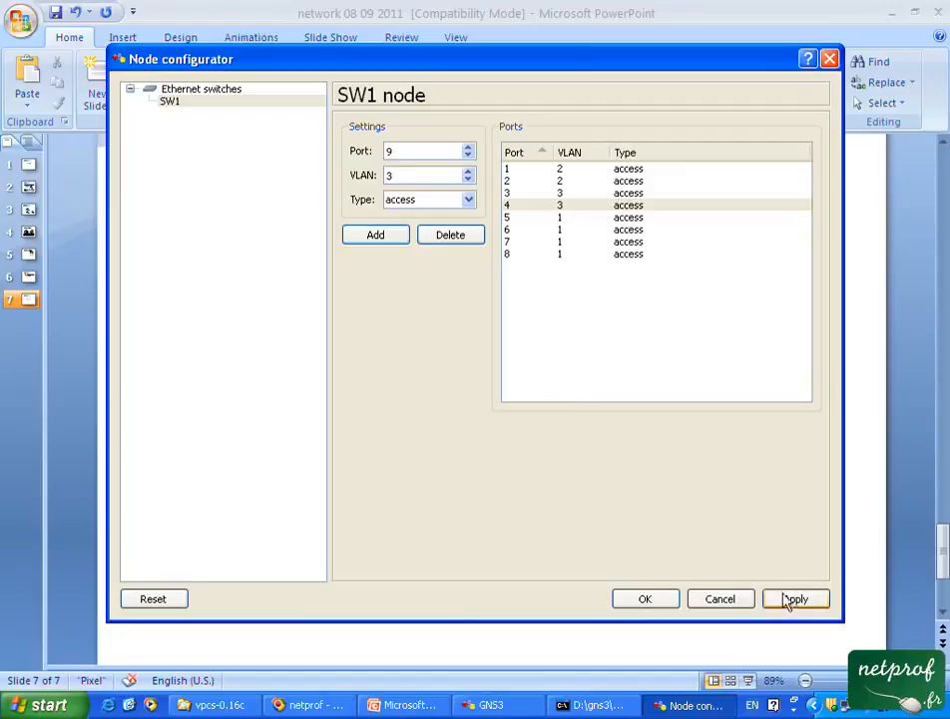
left_click(649, 598)
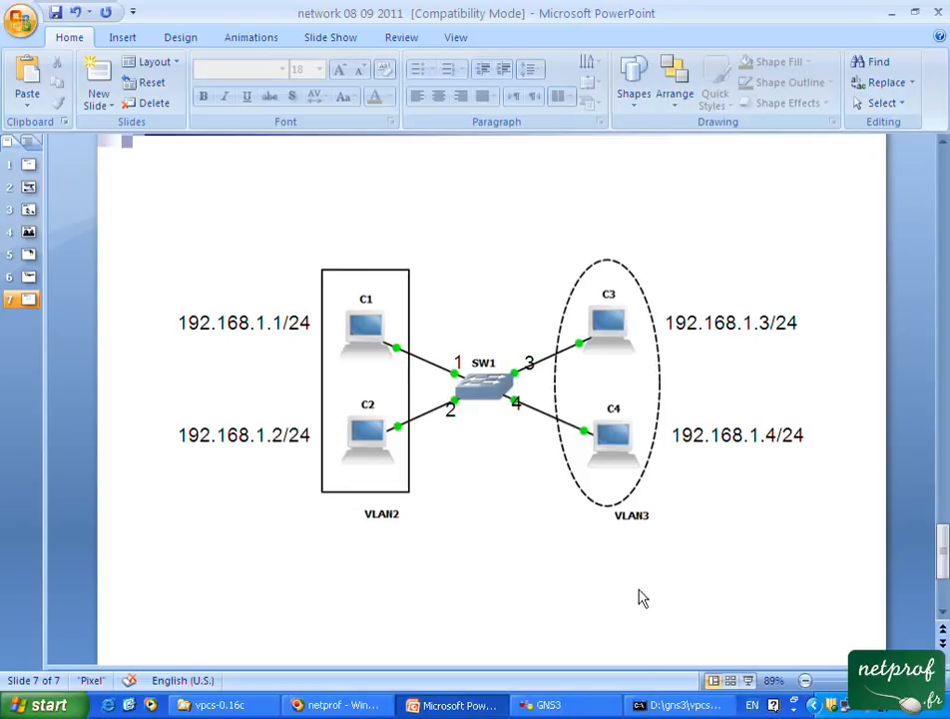
Switch to the VPCS console and ping 192.168.1.2, 192.168.1.3 and 192.168.1.4 again from VPCS 1.
left_click(558, 706)
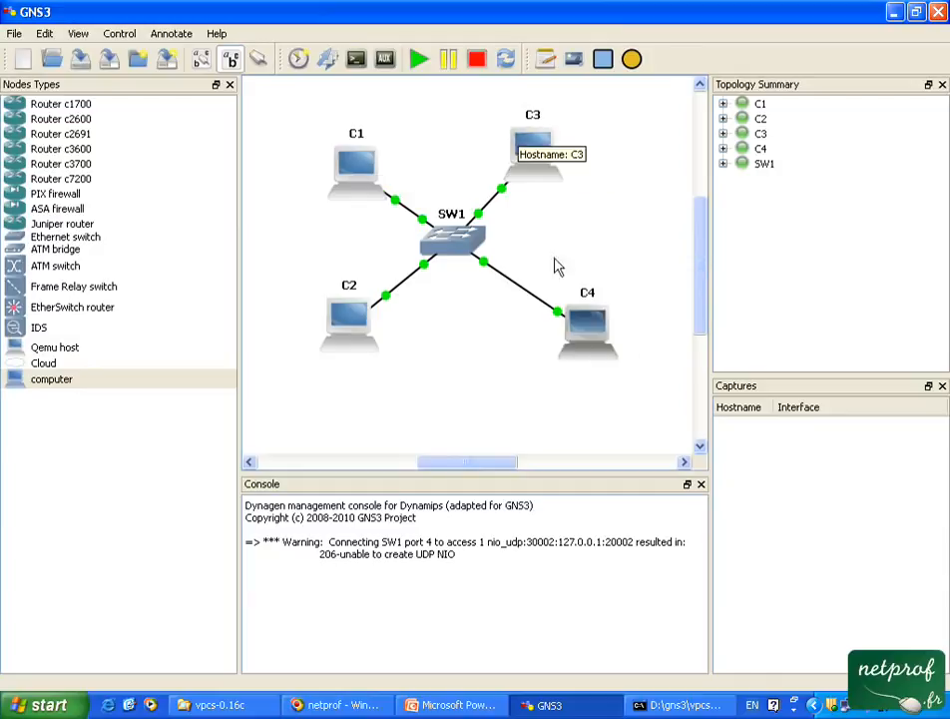
left_click(671, 706)
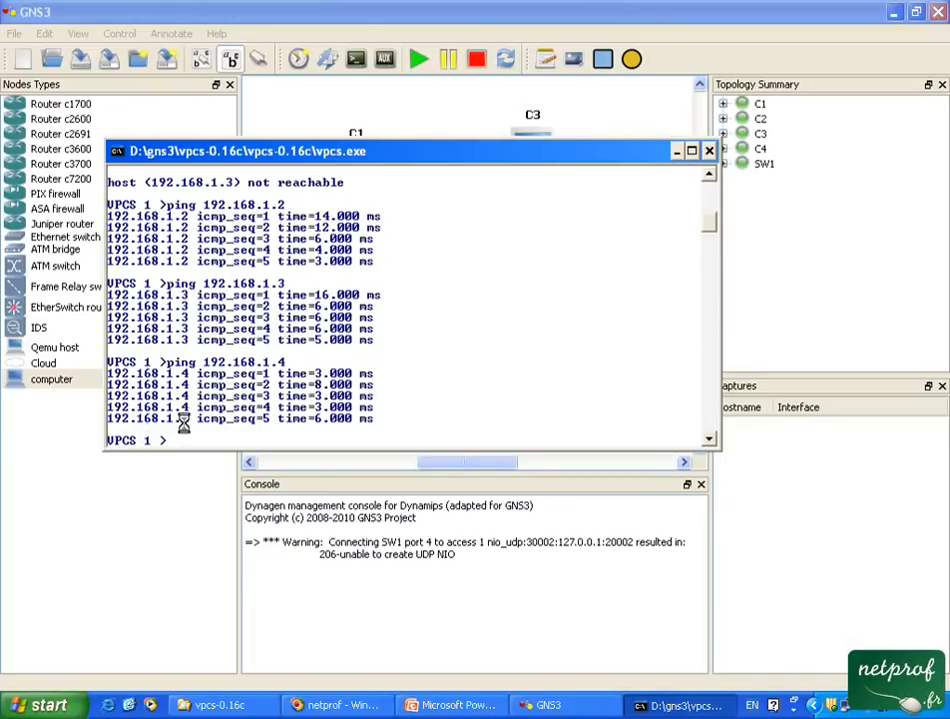
key("Up")
key("Up")
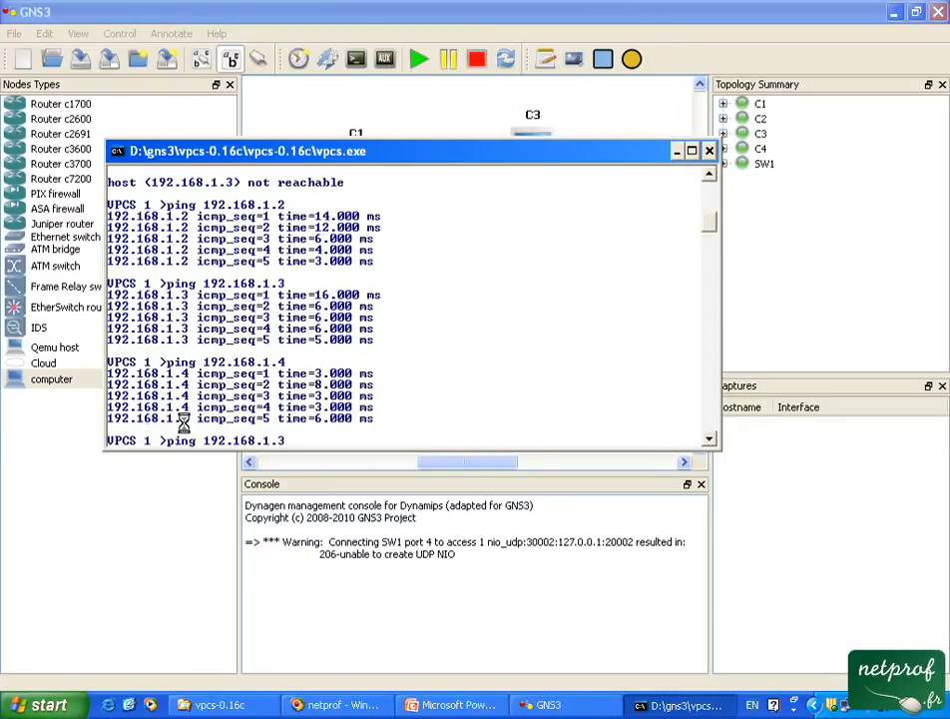
key("Return")
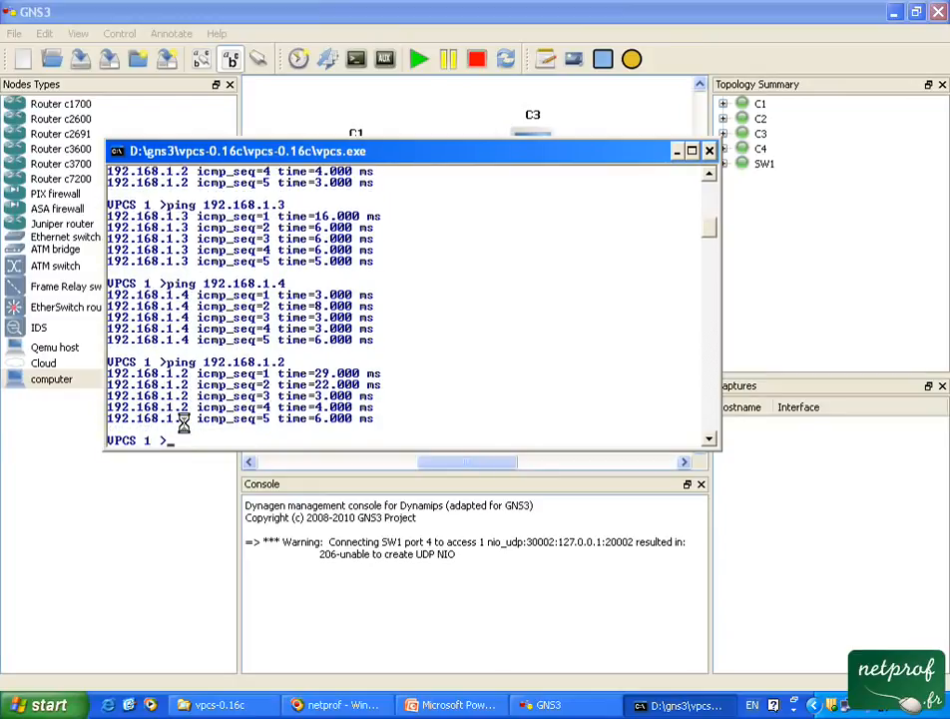
key("Up")
key("Return")
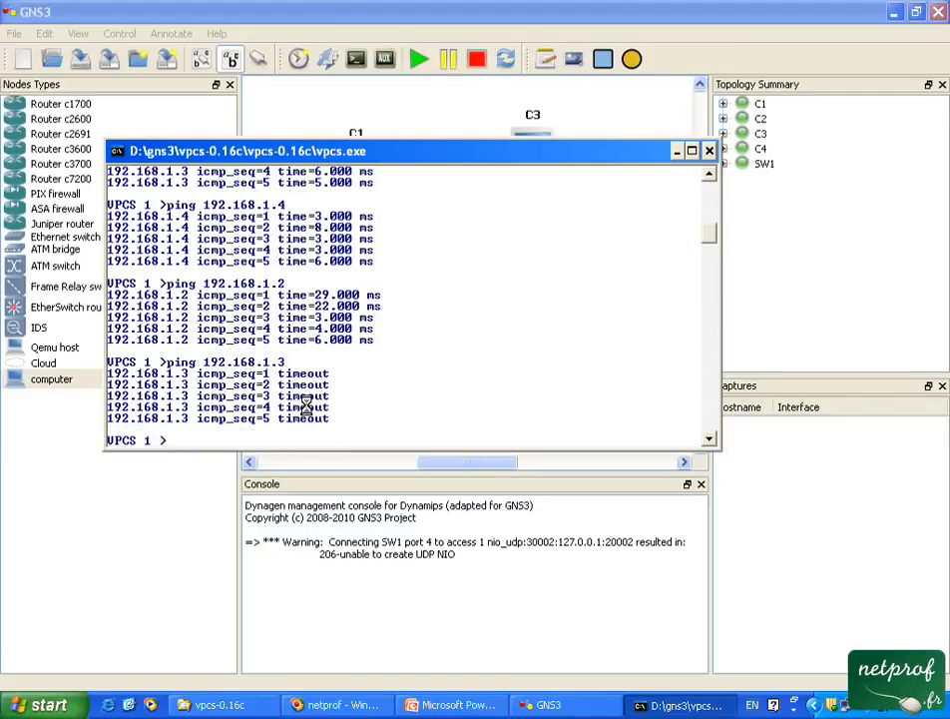
key("Up")
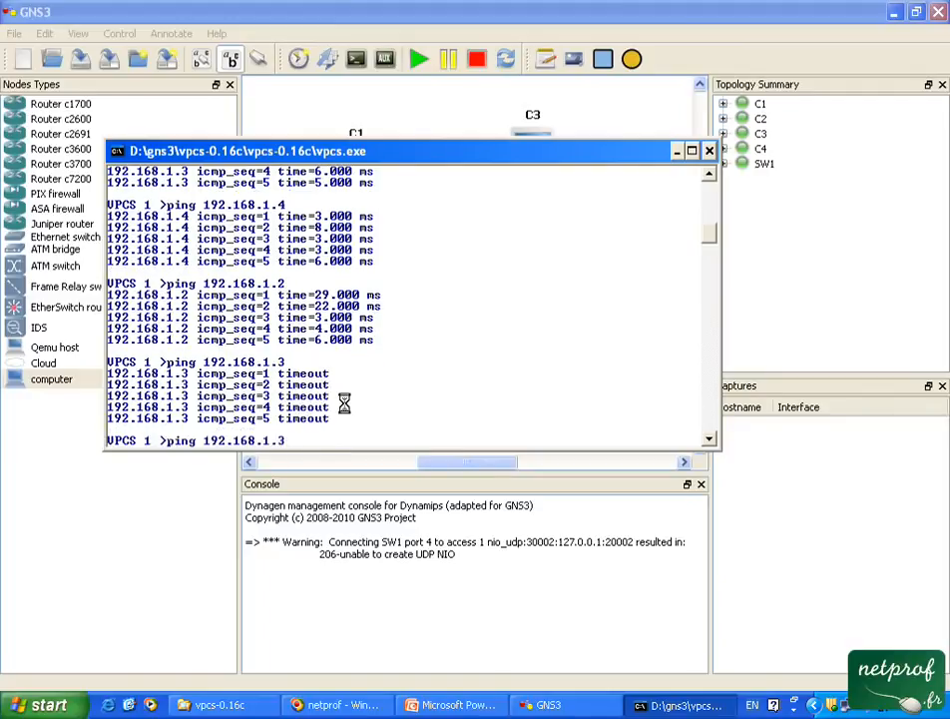
key("Return")
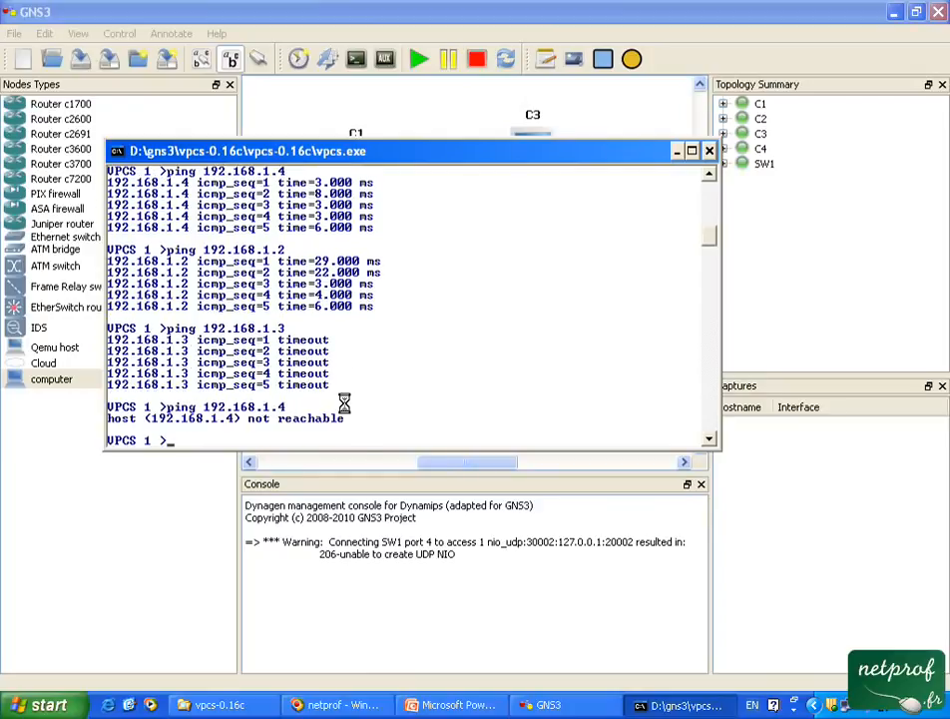
Return to GNS3 and examine SW1's MAC address table for the addresses learned on each port.
left_click(420, 119)
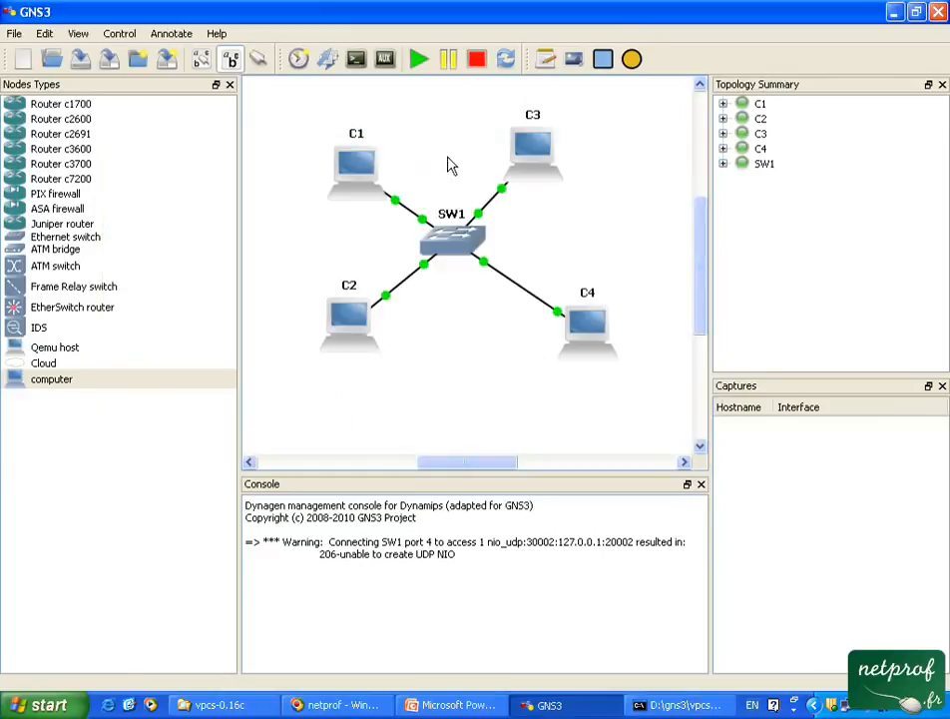
right_click(458, 235)
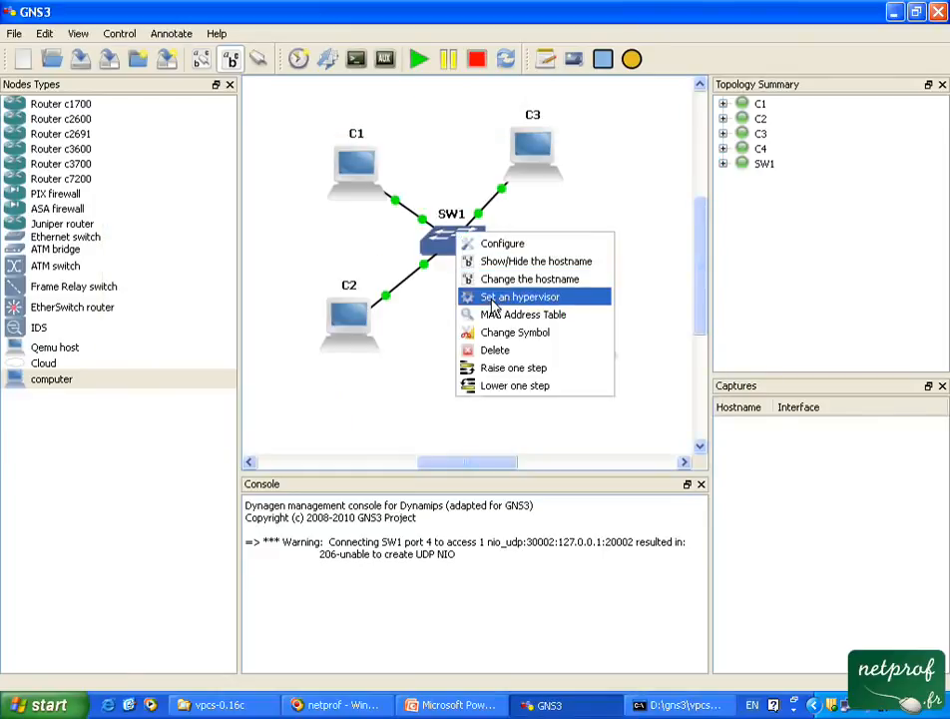
left_click(501, 319)
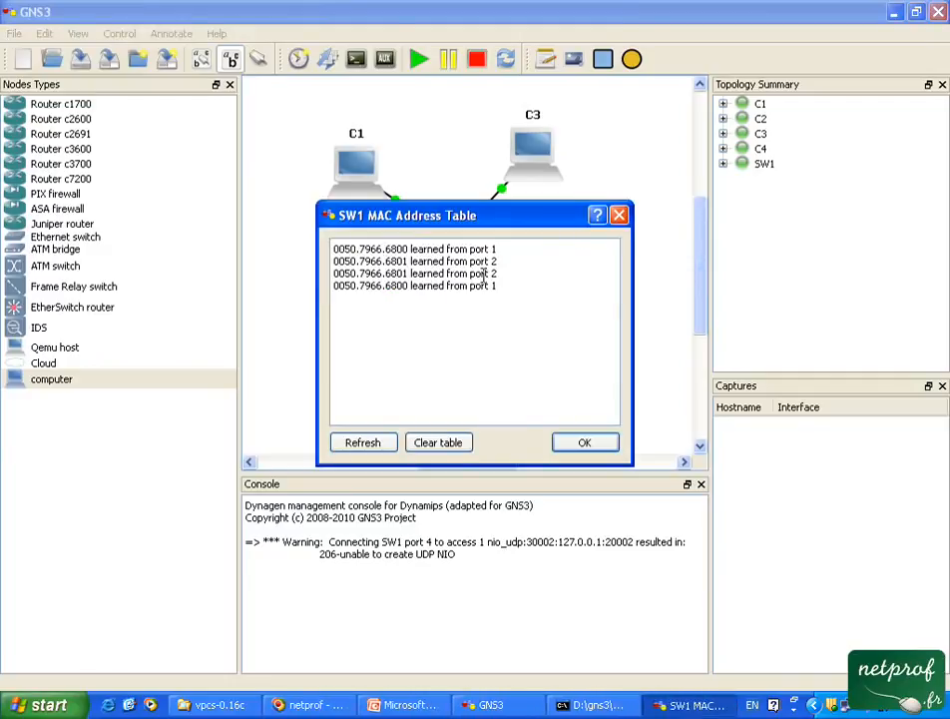
left_click(619, 217)
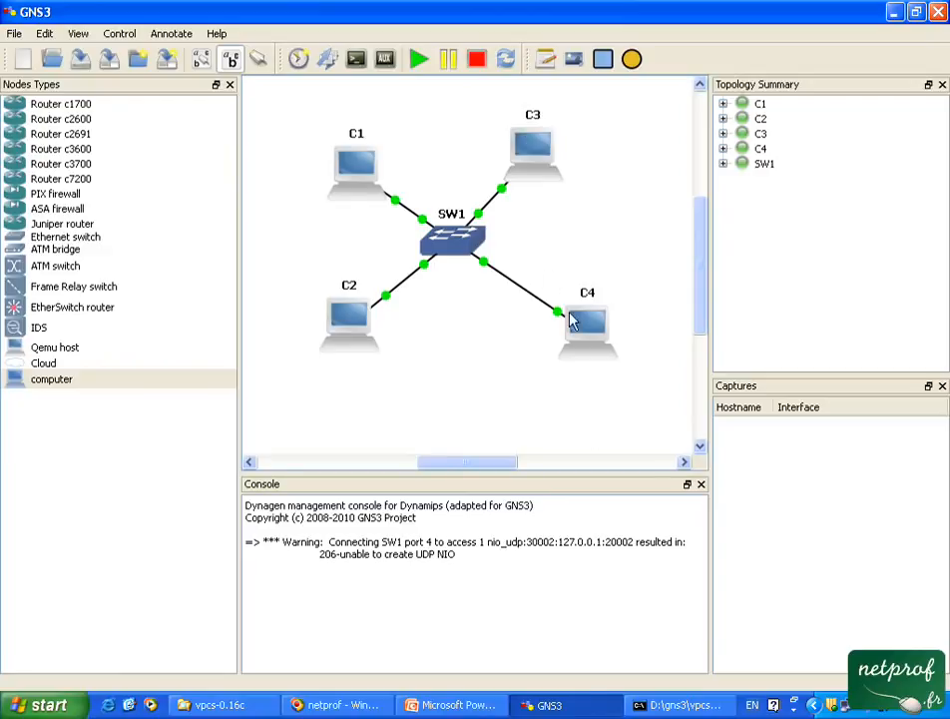
Go back to the VPCS console, select VPCS 3 and ping 192.168.1.4.
left_click(661, 706)
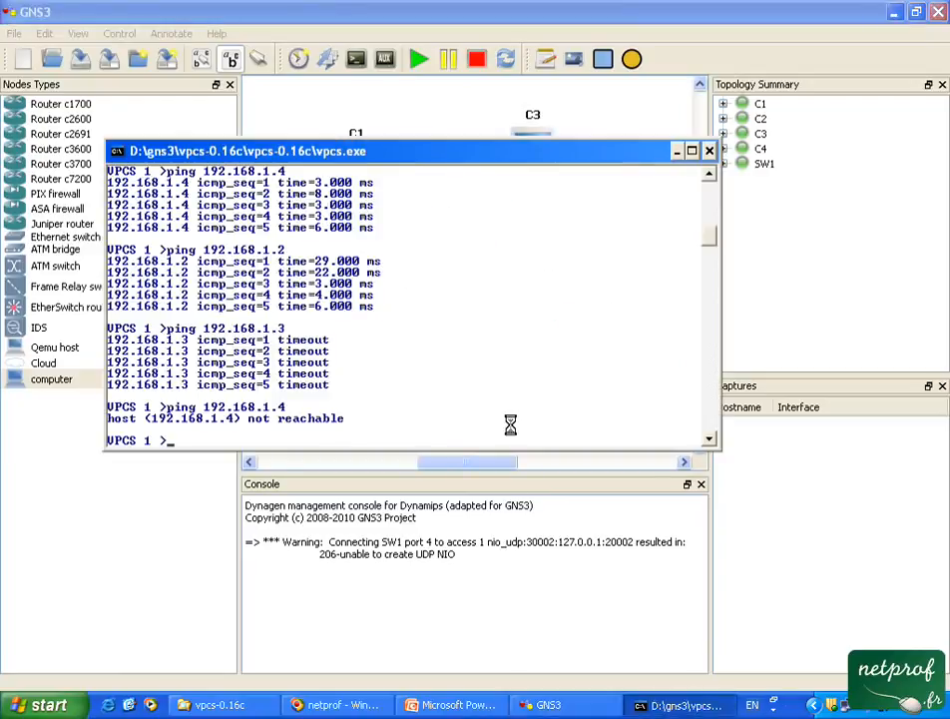
type("3")
key("Return")
type("p")
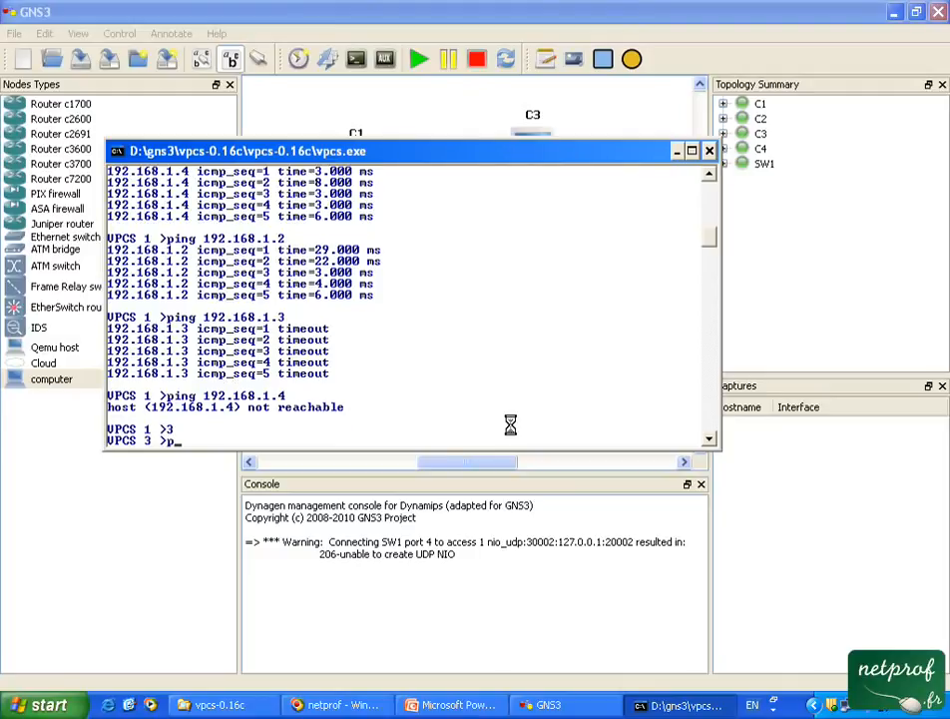
type("ing 192.168.1.4")
key("Return")
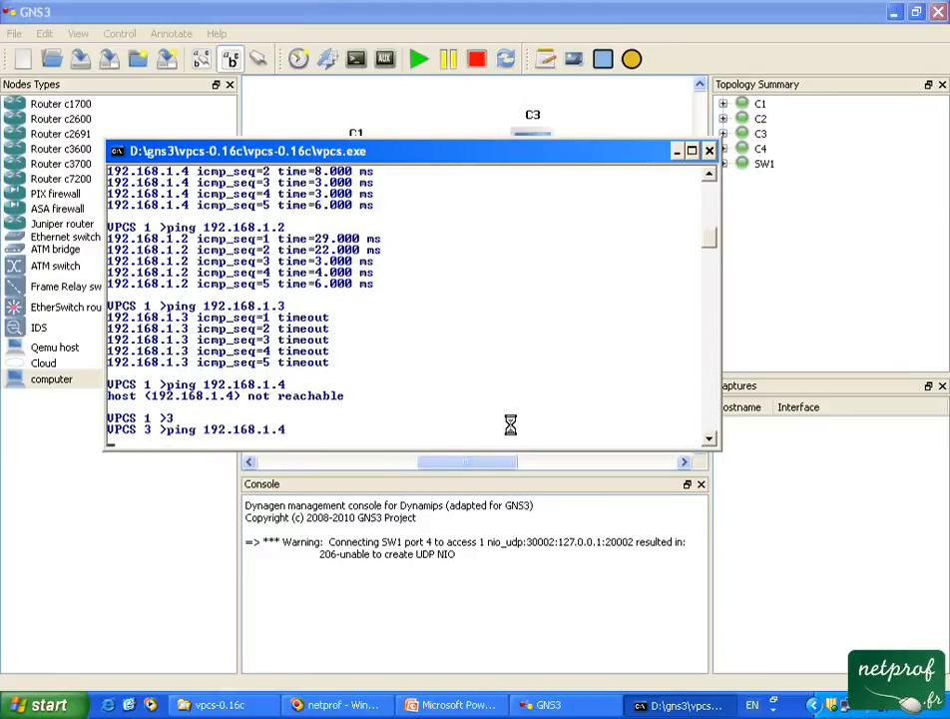
Ping 192.168.1.1 and 192.168.1.2 from VPCS 3, review the ping output and minimize the console.
key("Up")
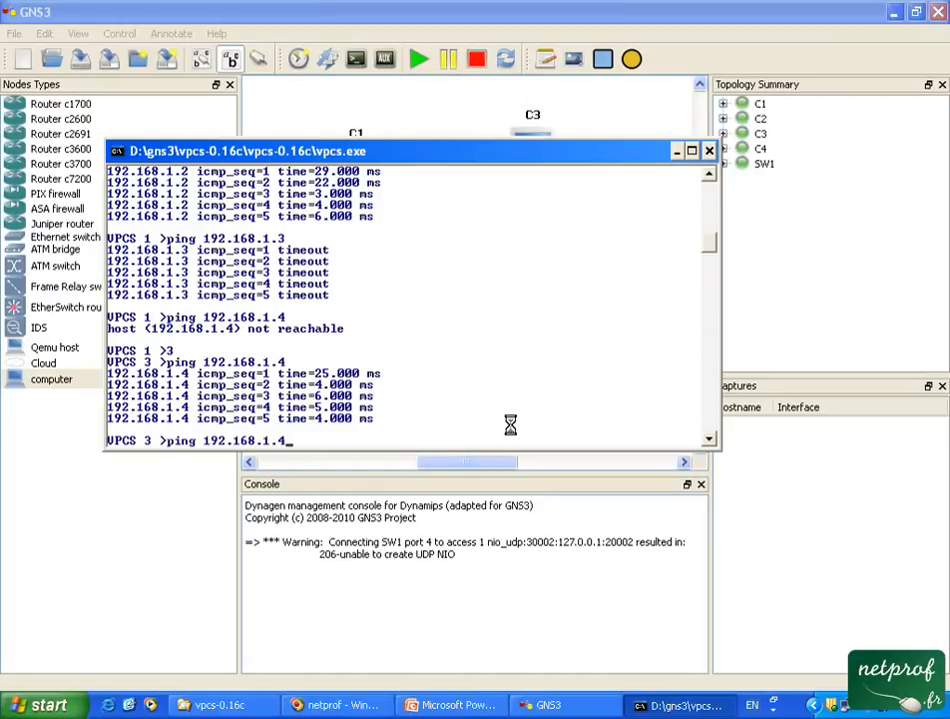
key("BackSpace")
type("1")
key("Return")
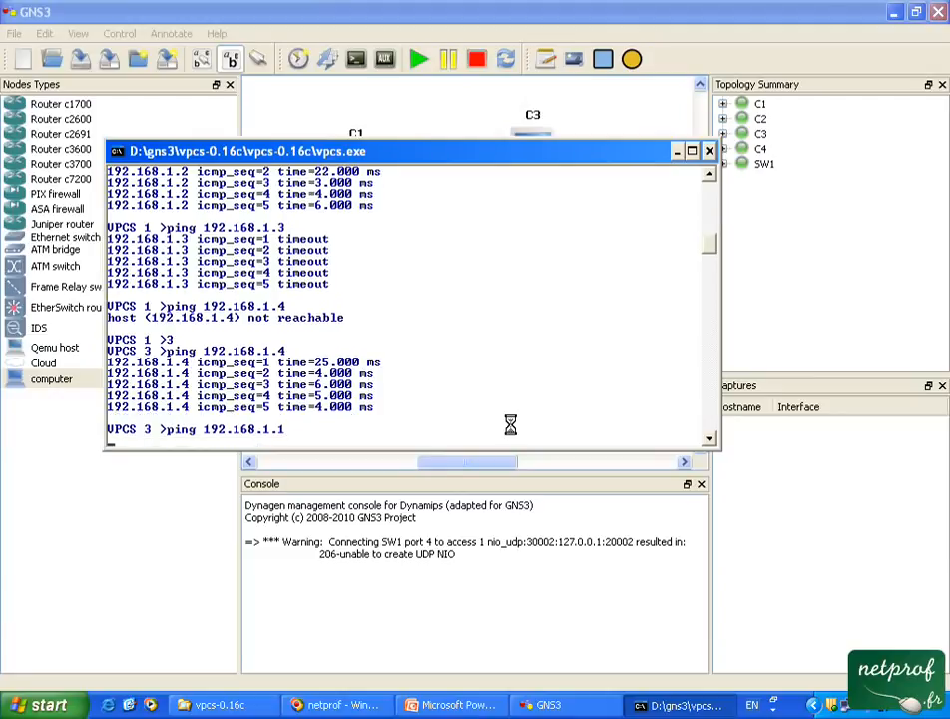
key("Up")
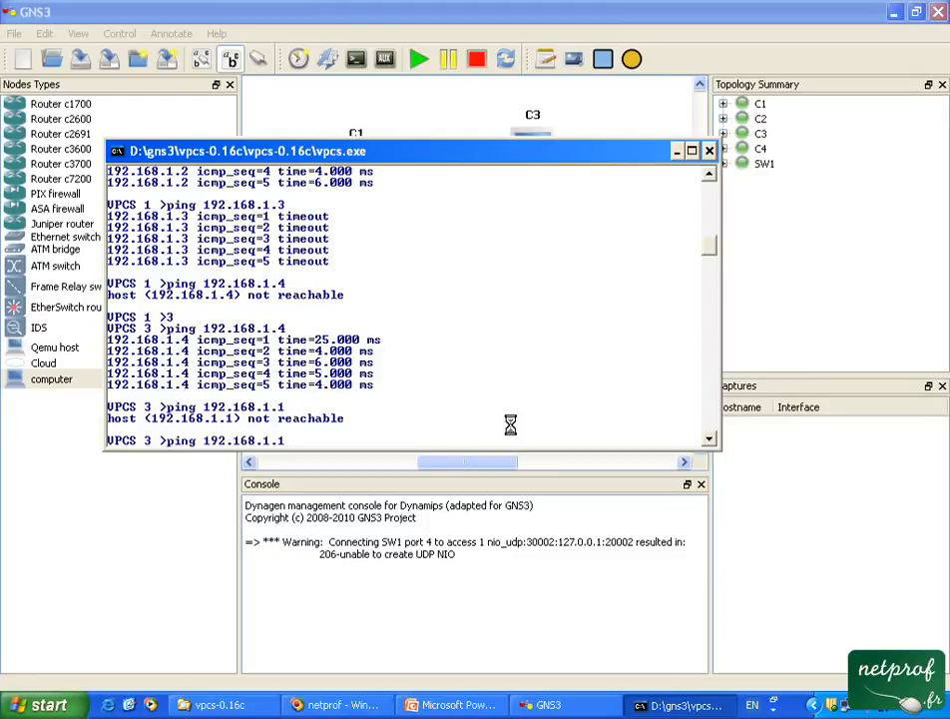
key("BackSpace")
type("2")
key("Return")
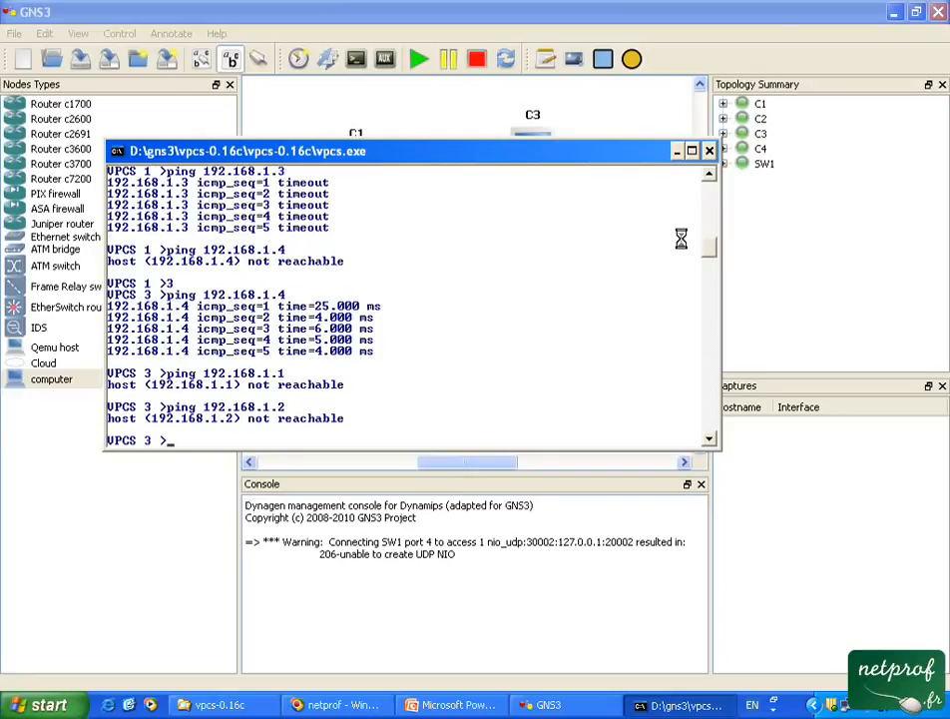
scroll(710, 246, "up", 4)
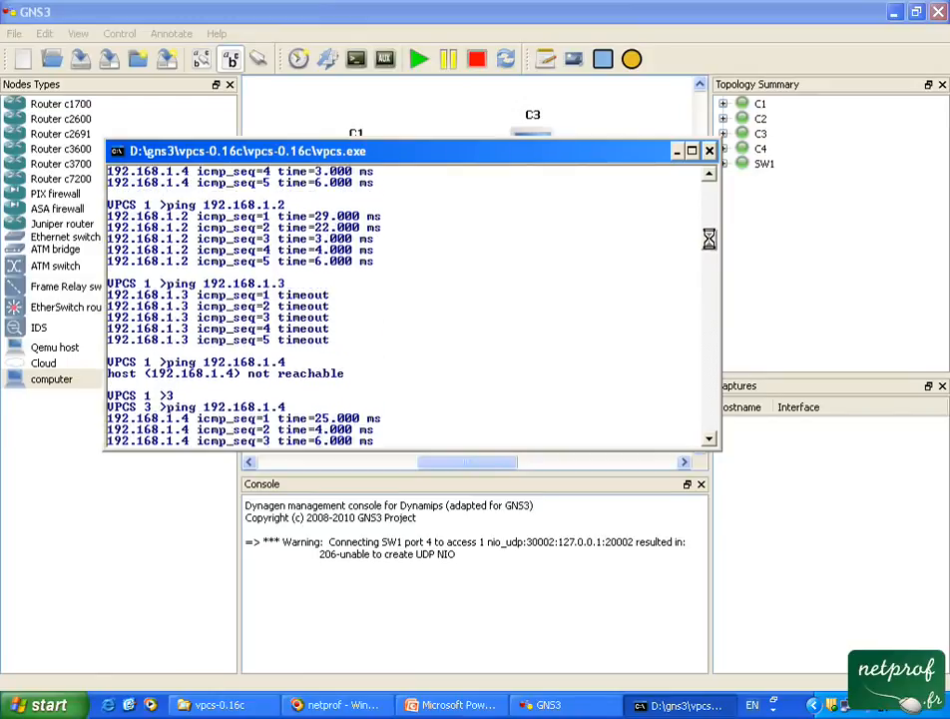
scroll(710, 240, "down", 4)
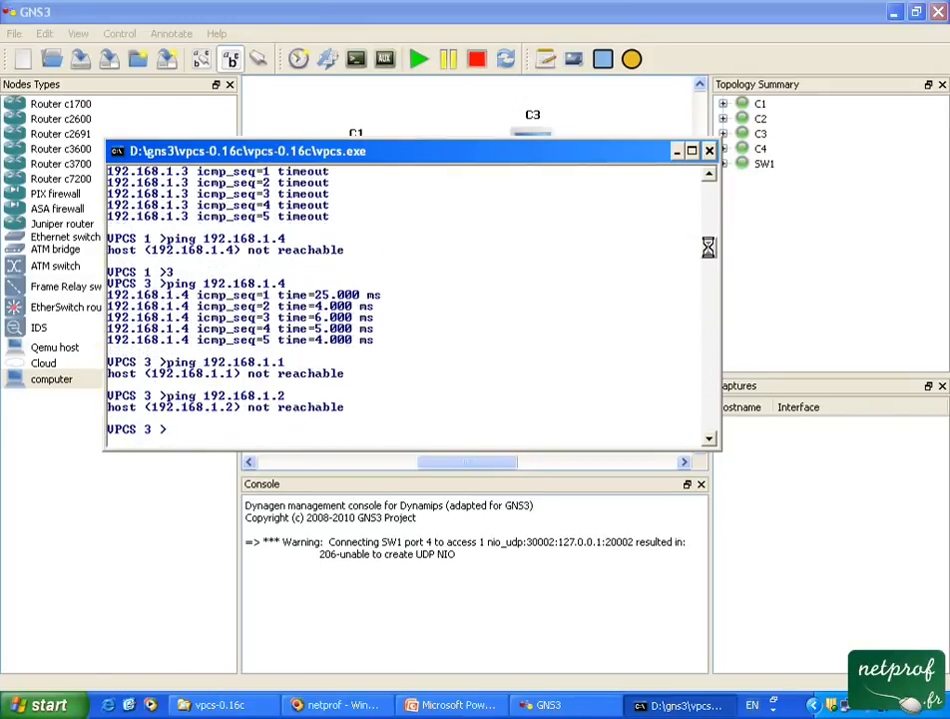
left_click(678, 151)
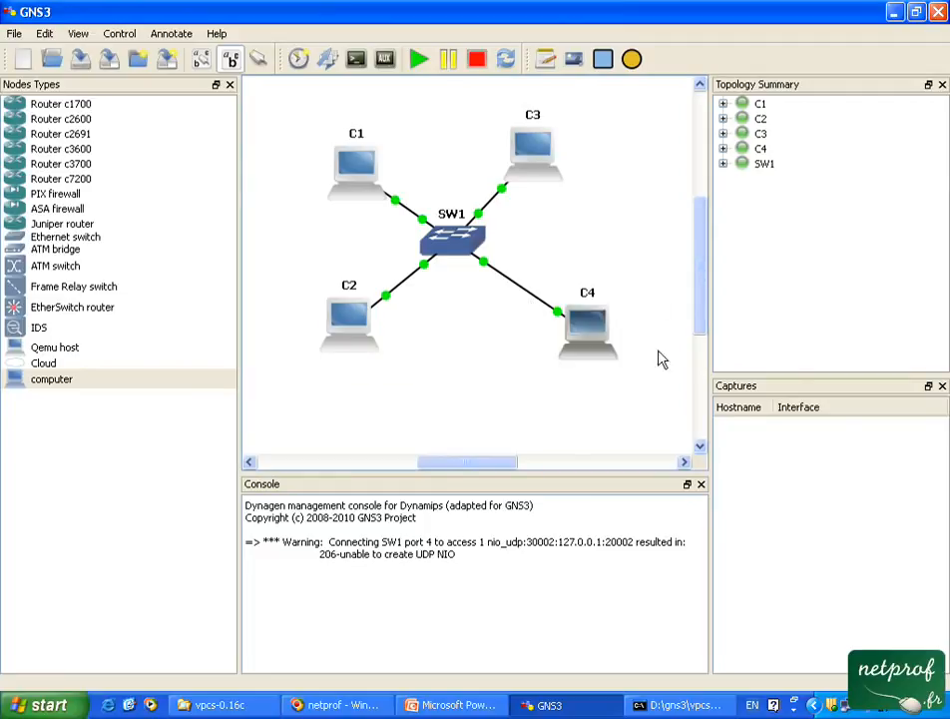
Reopen the VPCS console, select VPCS 4 and ping 192.168.1.3 and 192.168.1.2.
left_click(663, 705)
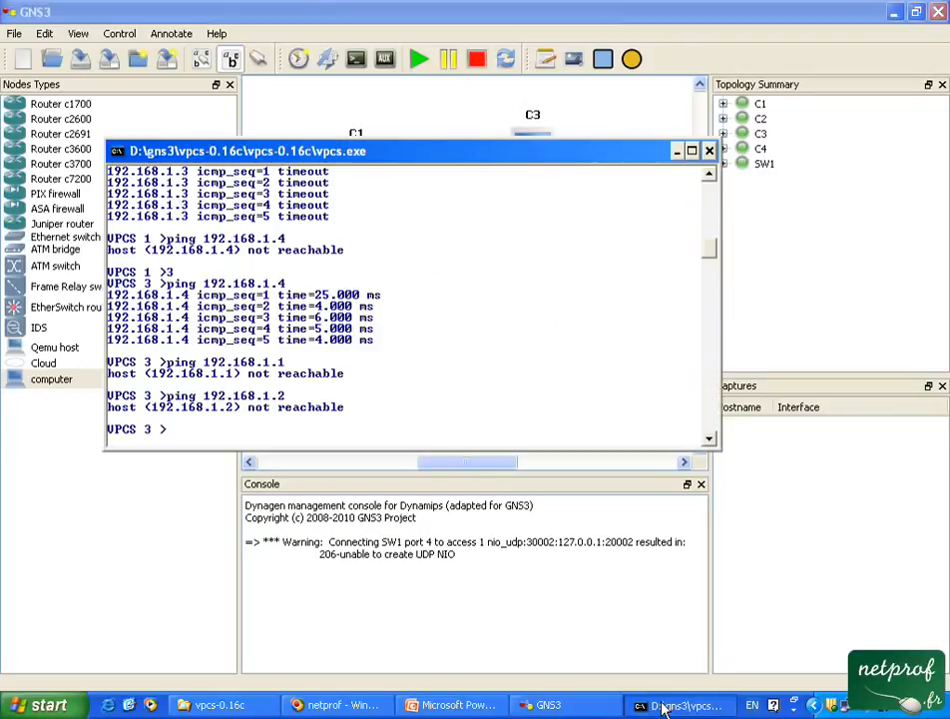
type("4")
key("Return")
type("ping 192.168.1.3")
key("Return")
key("Up")
key("BackSpace")
type("2")
key("Return")
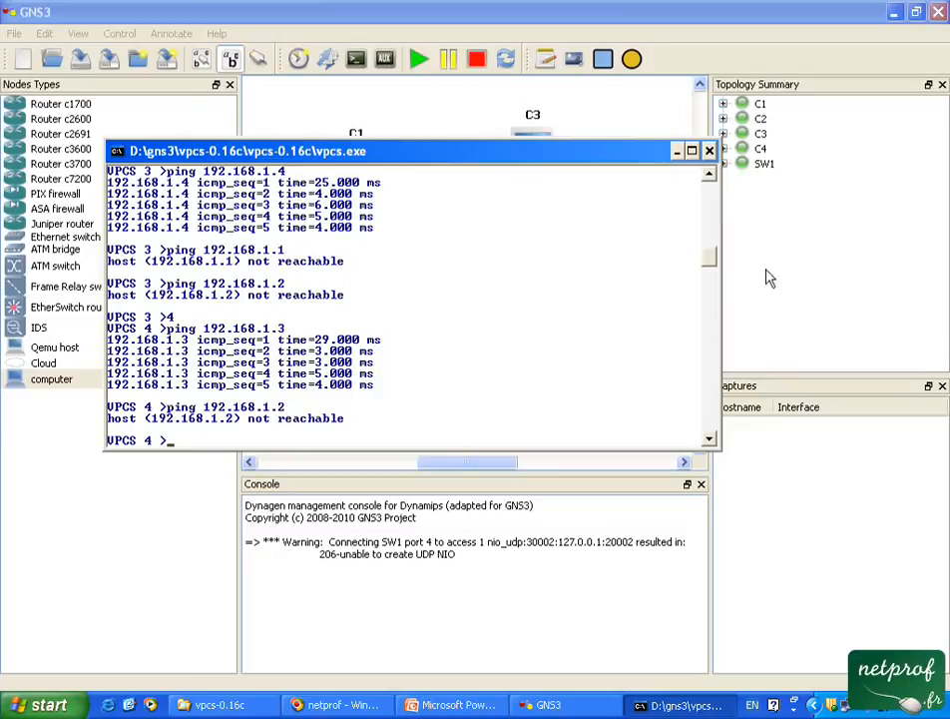
Select VPCS 1 and display its ARP table with the arp command.
left_click_drag(711, 258, 712, 238)
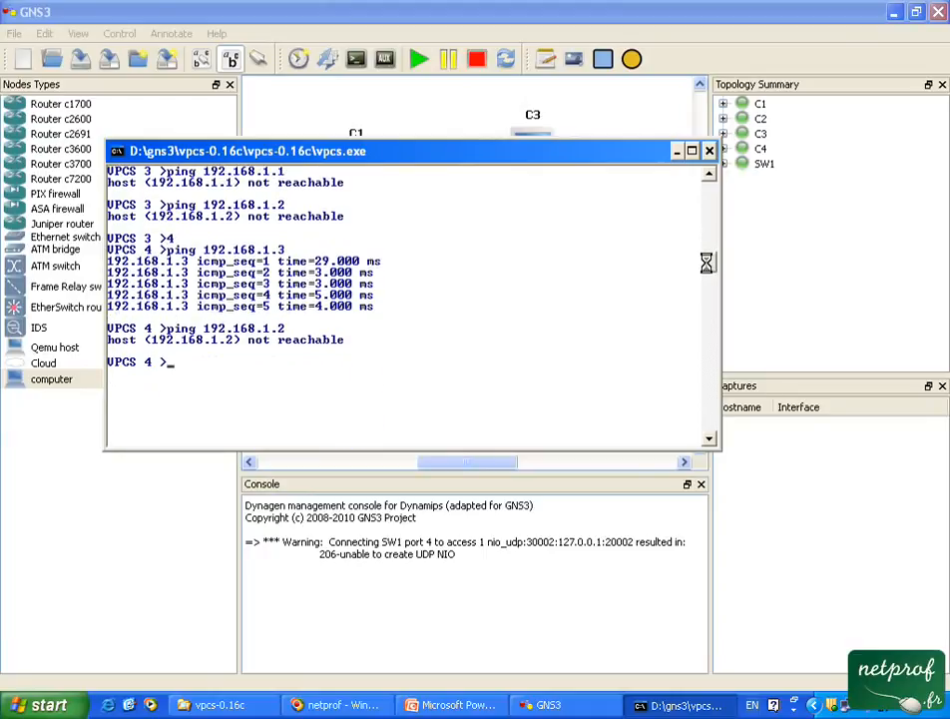
type("arp")
key("Return")
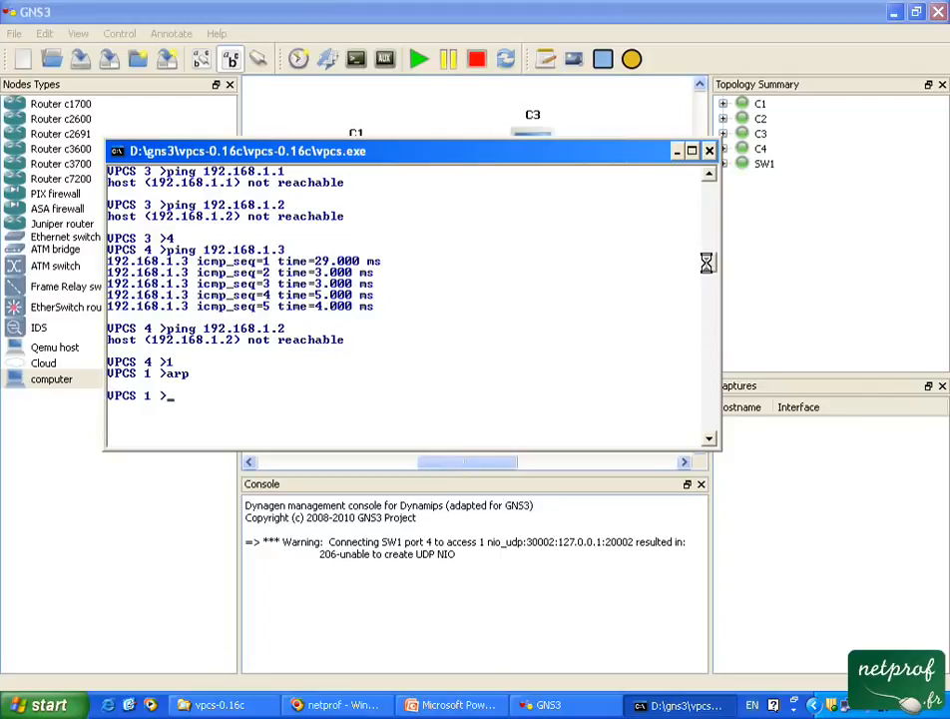
Ping 192.168.1.3 from VPCS 1, checking the earlier ping output in the console.
type("ping")
scroll(704, 257, "up", 5)
scroll(703, 252, "up", 3)
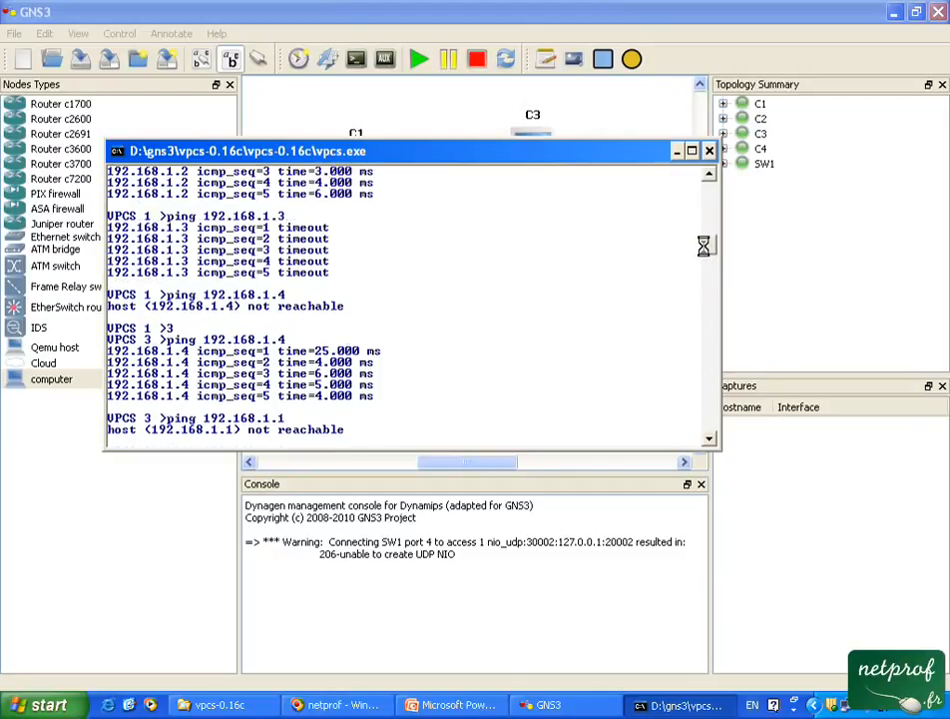
scroll(704, 245, "down", 8)
type("192.168.")
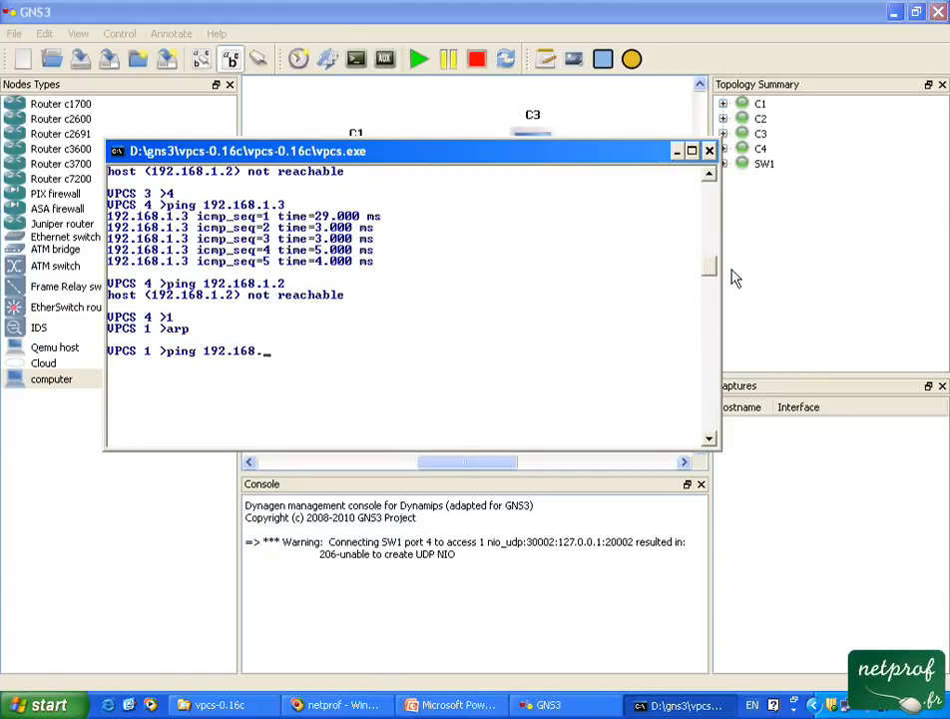
type("1.3")
key("Return")
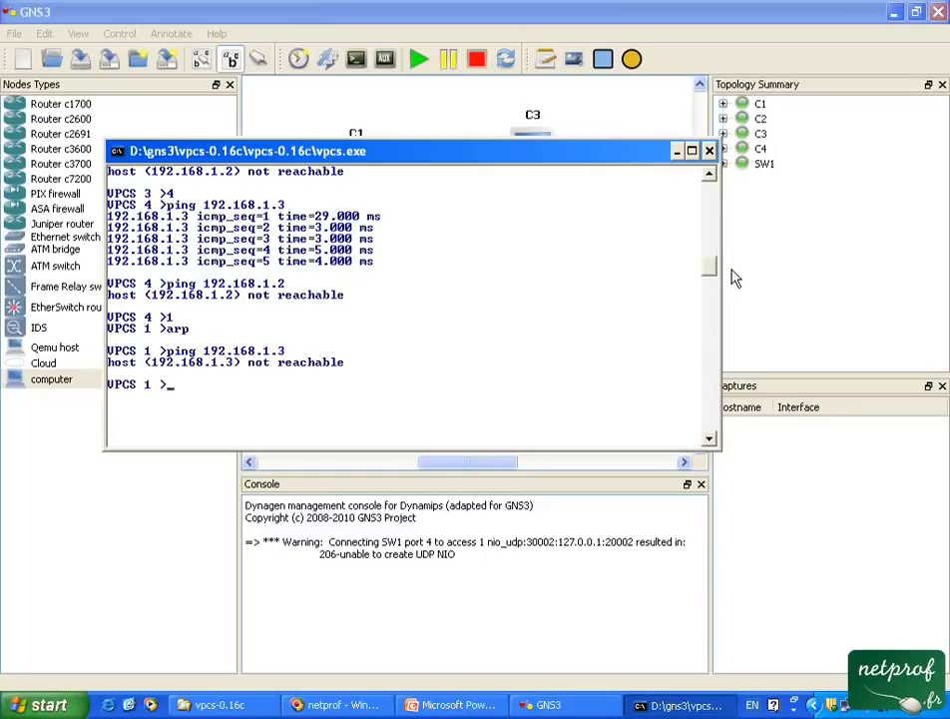
Minimize the VPCS console, switch to PowerPoint and start the slide show from the network diagram slide.
left_click(674, 152)
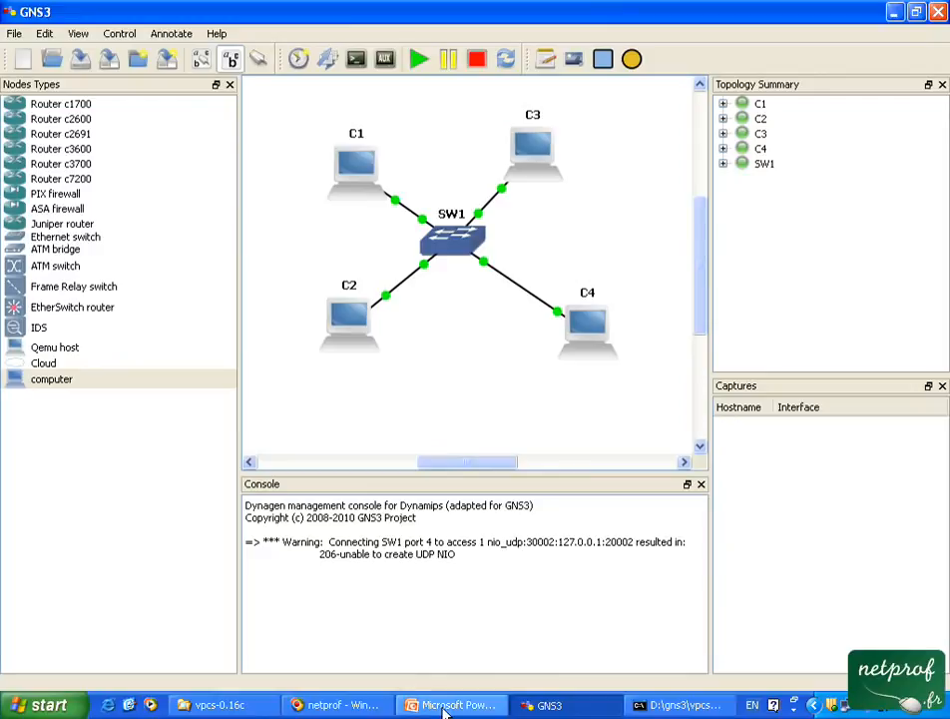
left_click(445, 707)
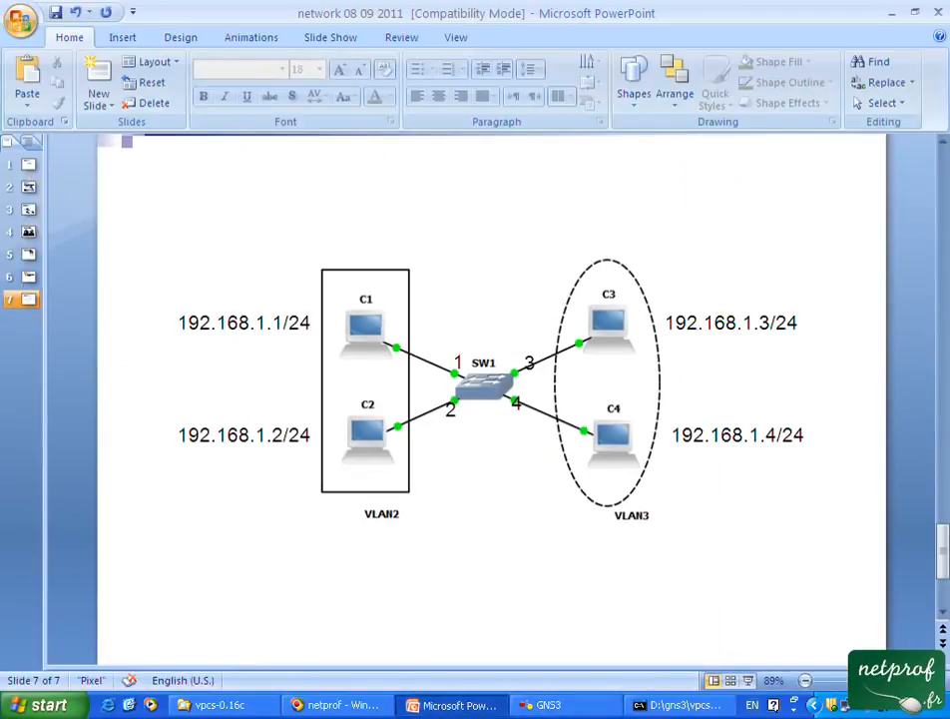
left_click(748, 679)
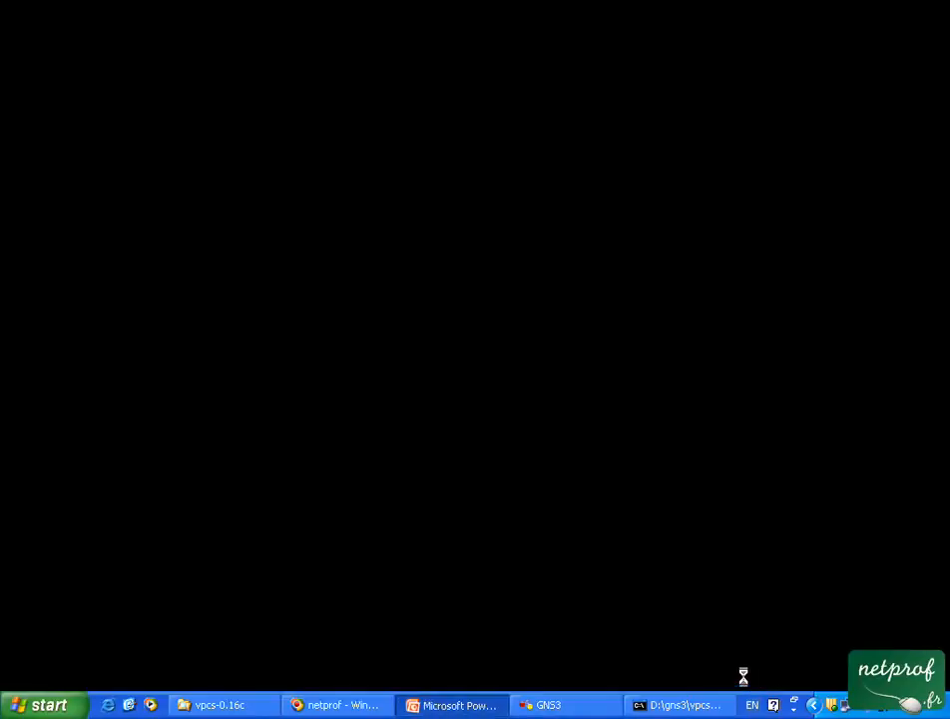